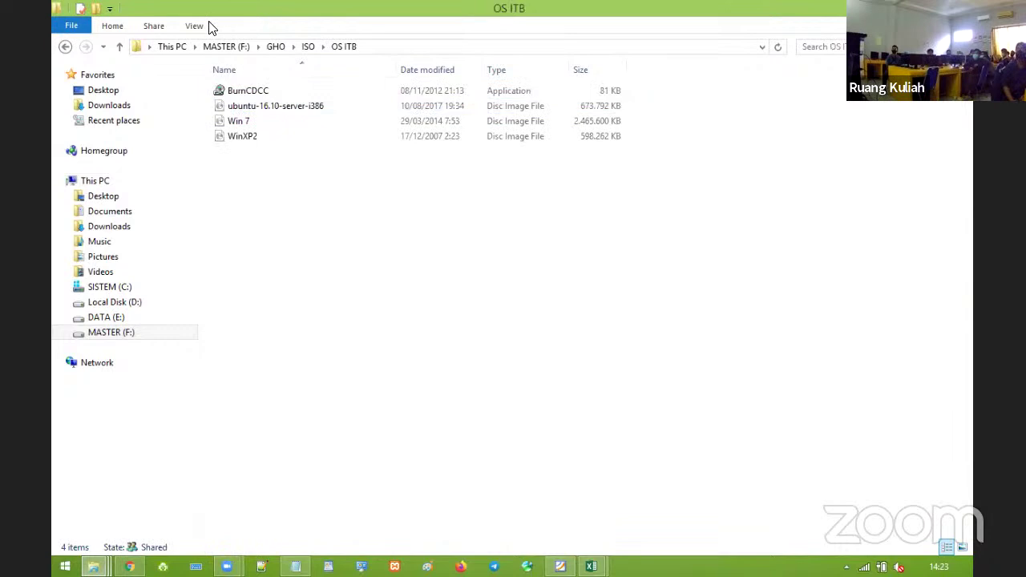
- Switch the OS ITB folder's file list to the Content layout
click(206, 26)
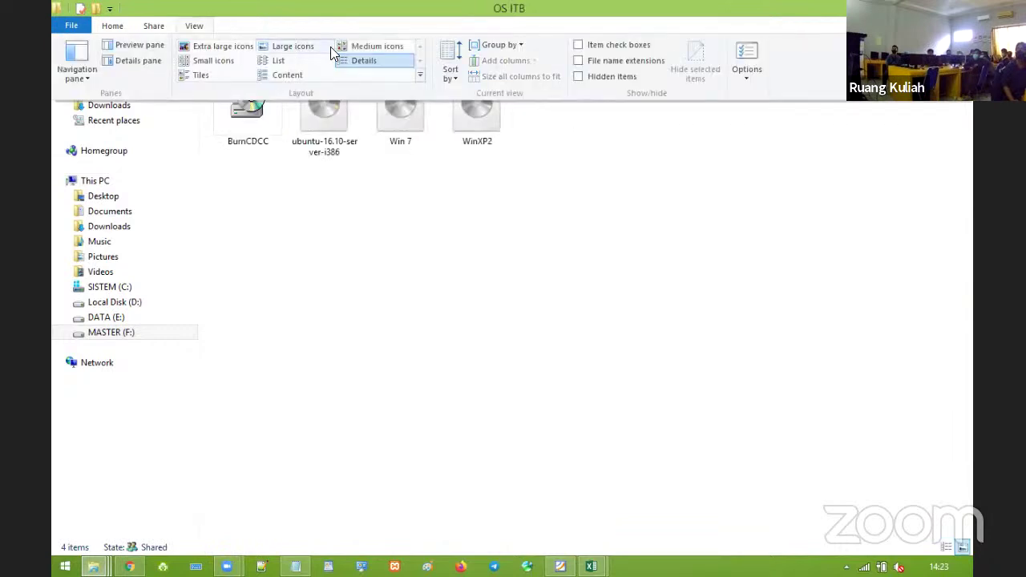
click(273, 75)
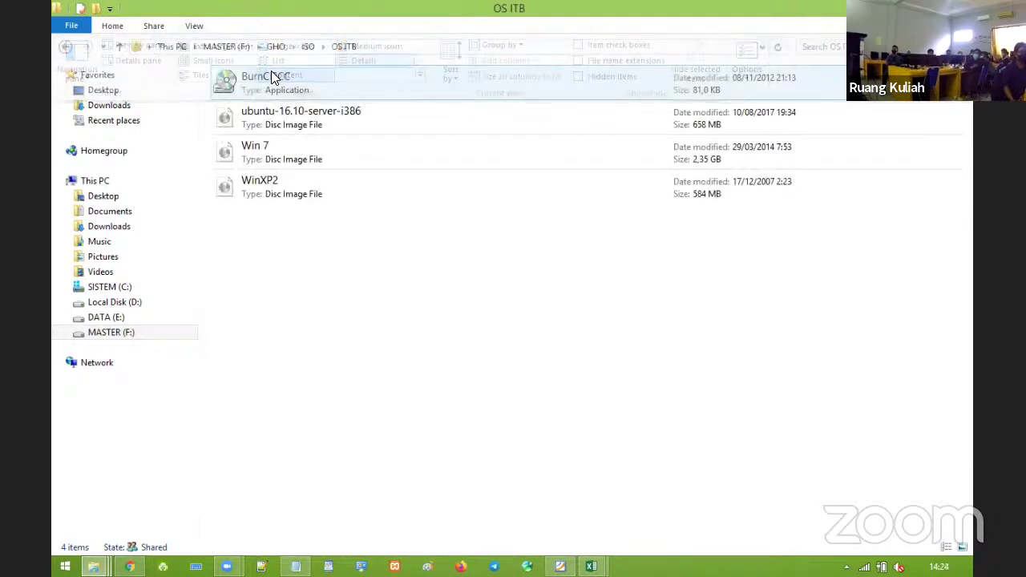
- Examine the file sizes of the ubuntu-16.10-server-i386, Win 7 and WinXP2 disc images
click(274, 178)
click(264, 153)
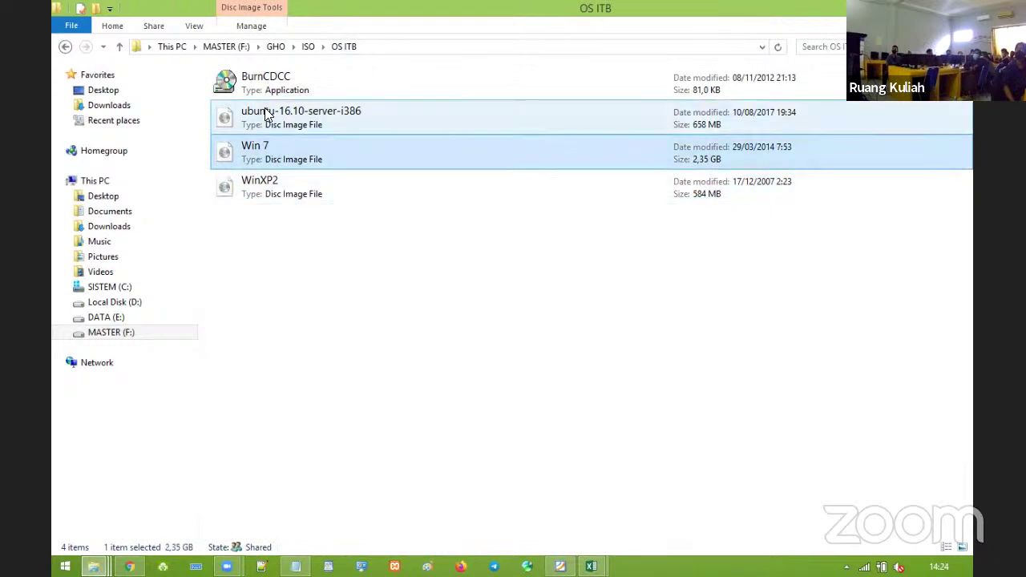
click(267, 115)
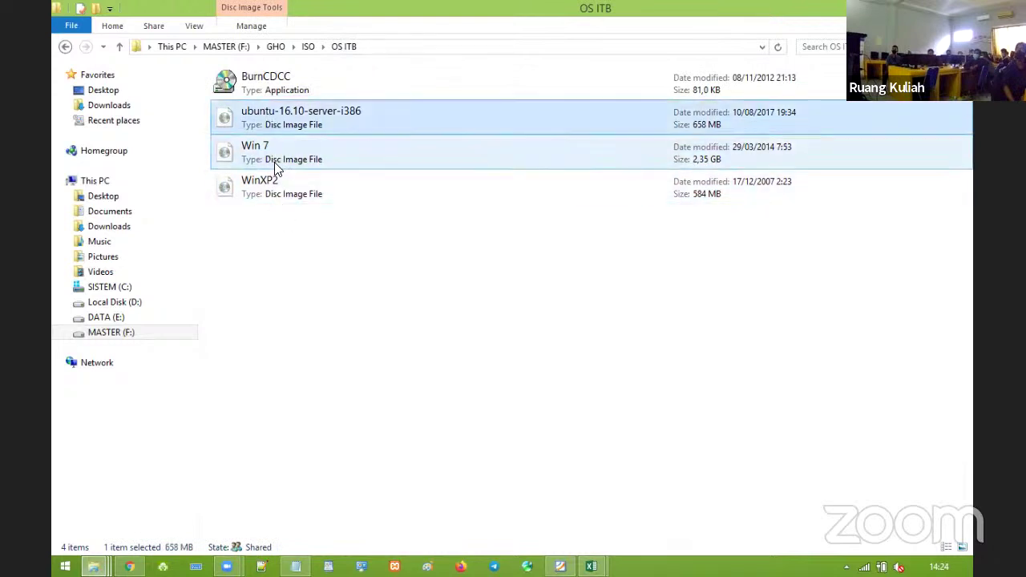
click(323, 252)
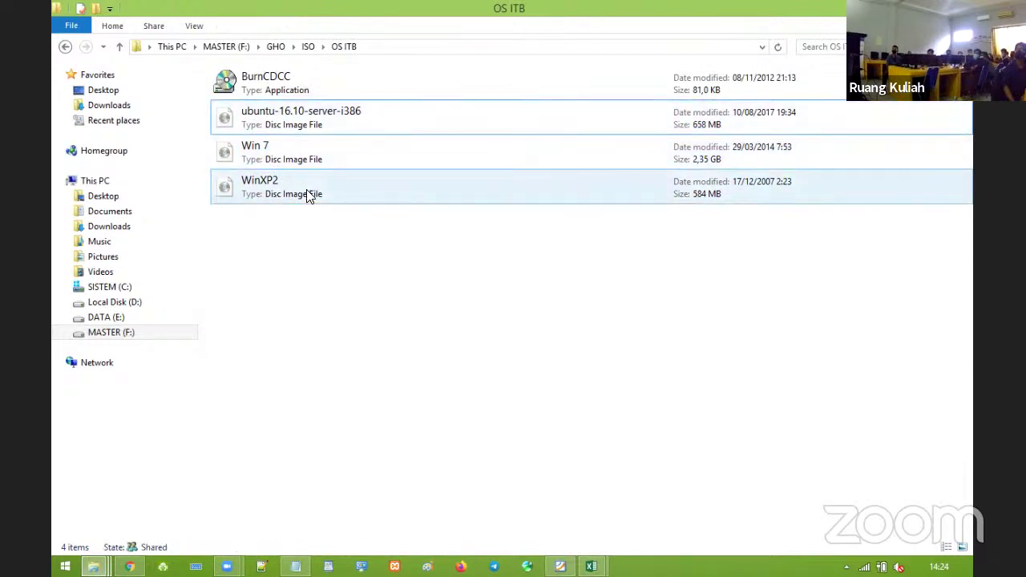
click(309, 197)
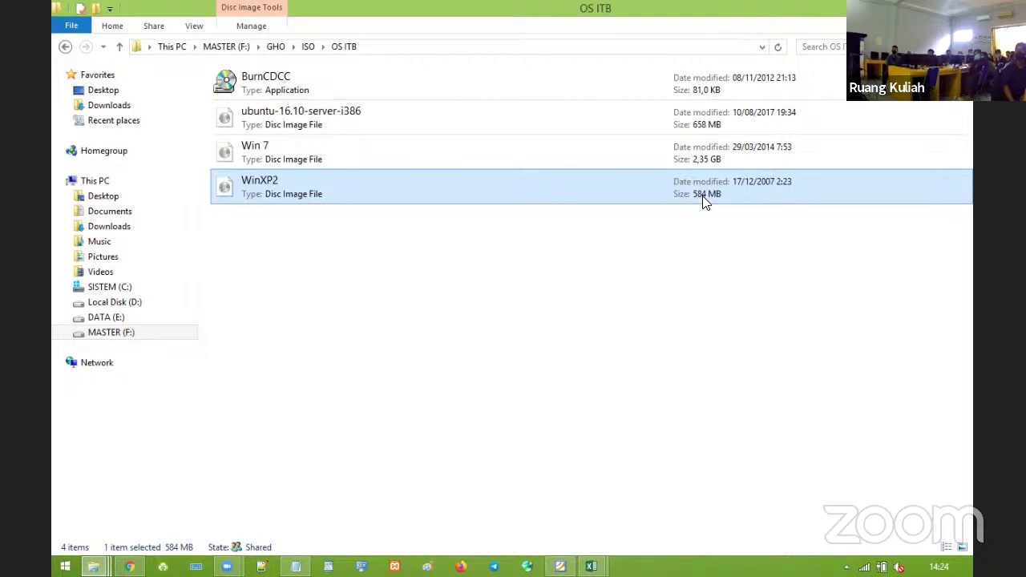
click(630, 152)
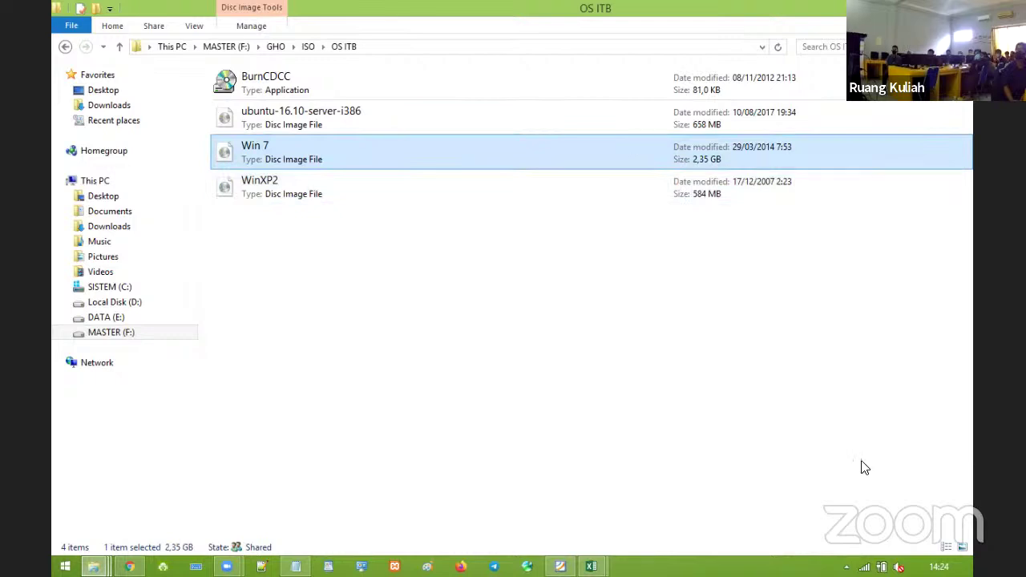
ctrl+click(712, 168)
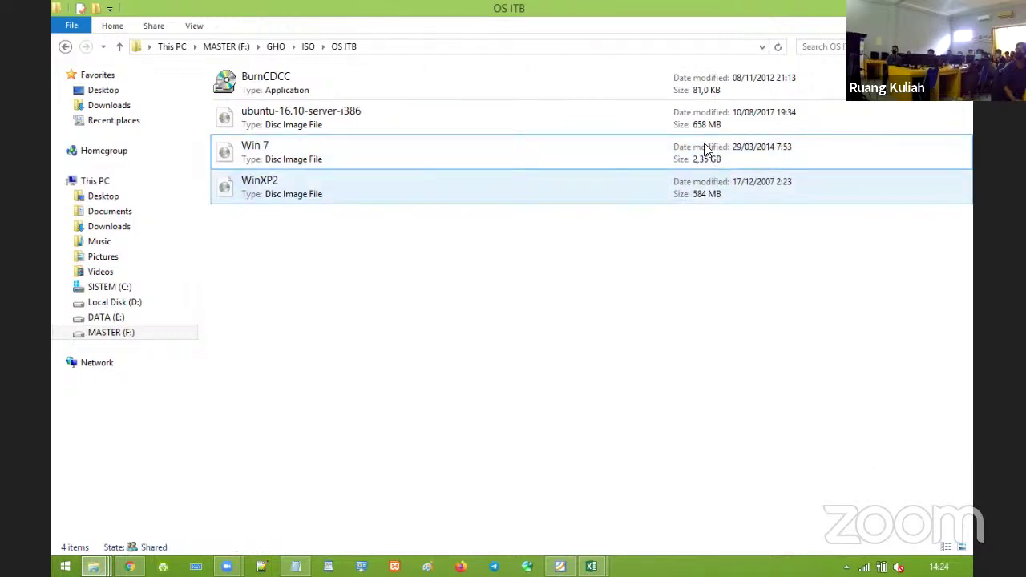
click(703, 147)
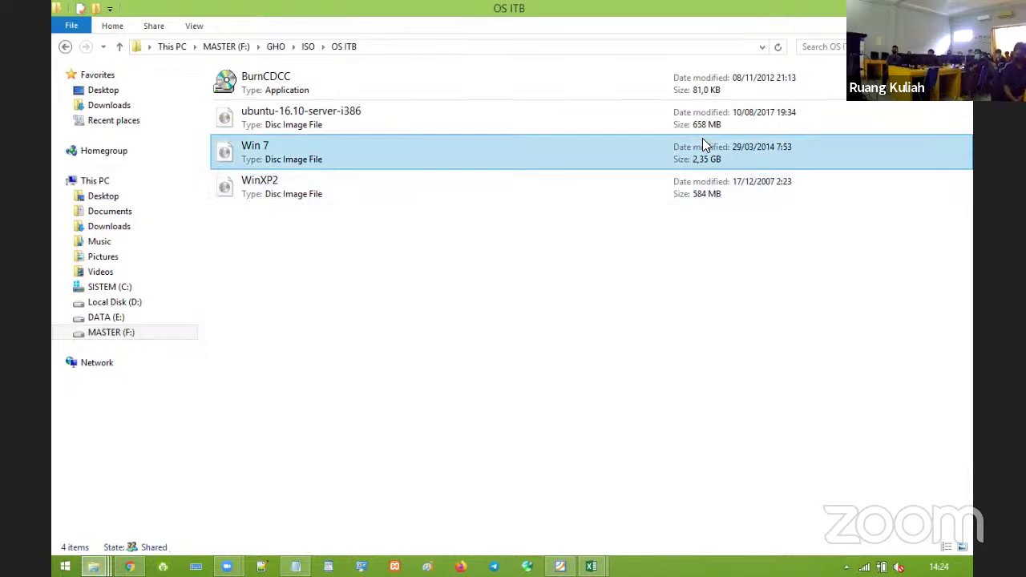
click(703, 124)
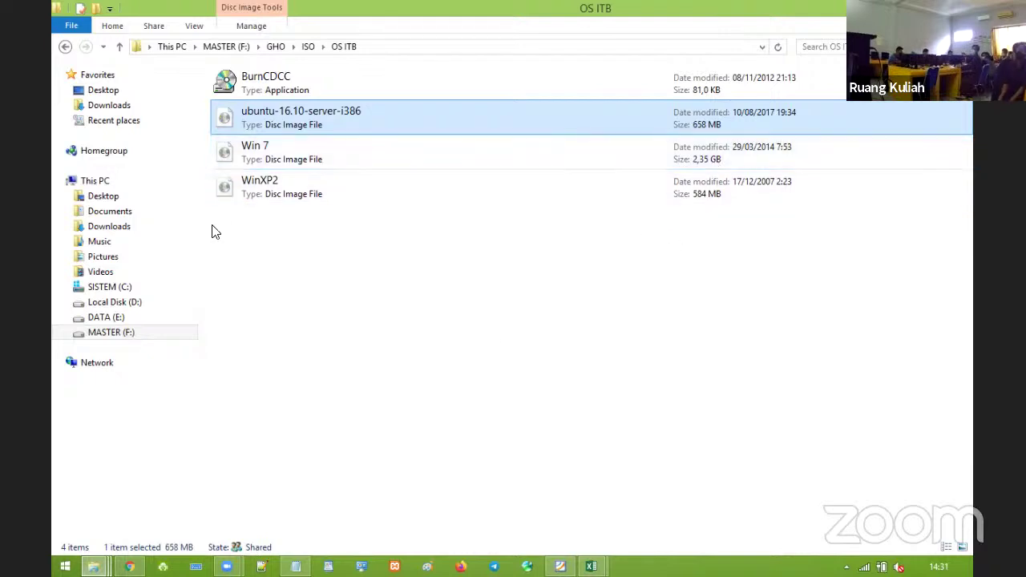
- Open This PC and check the capacity of the blank disc in DVD RW Drive (G:)
click(143, 296)
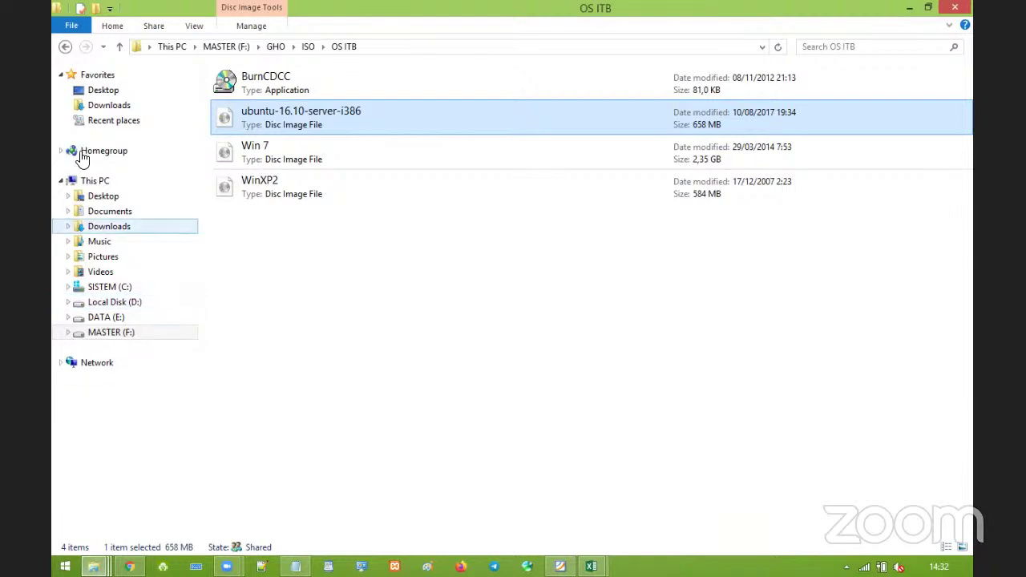
click(95, 181)
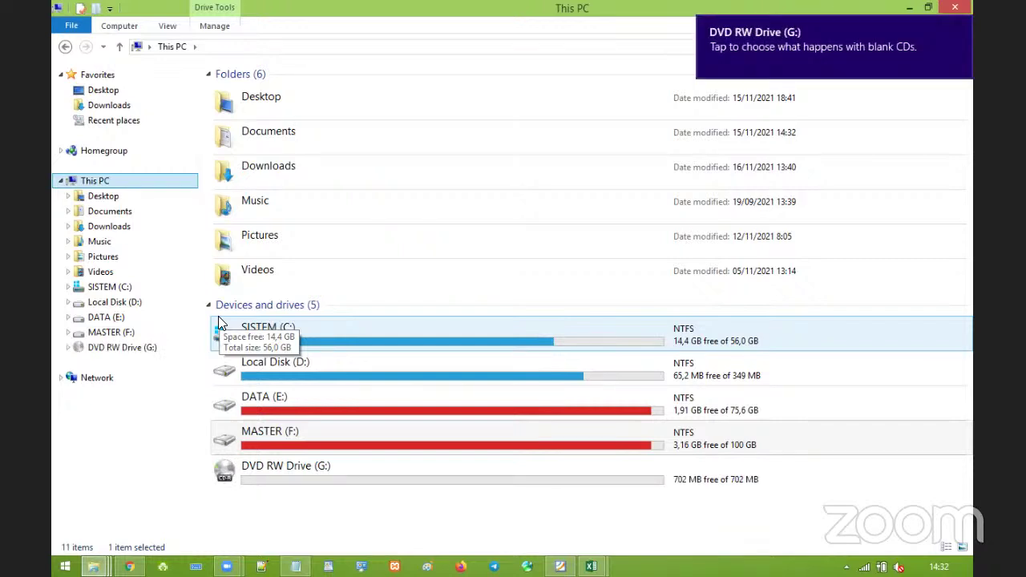
click(351, 476)
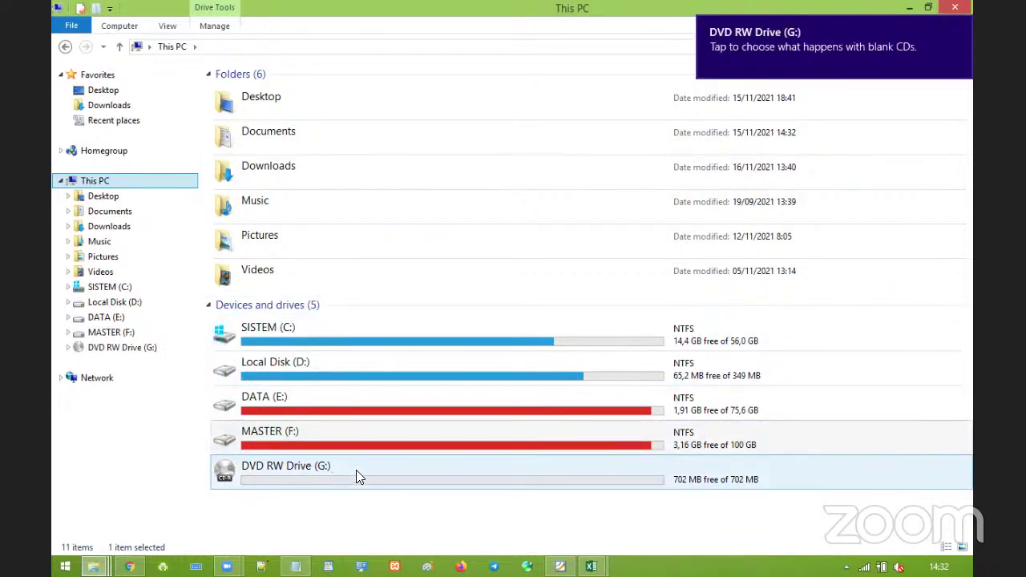
click(356, 470)
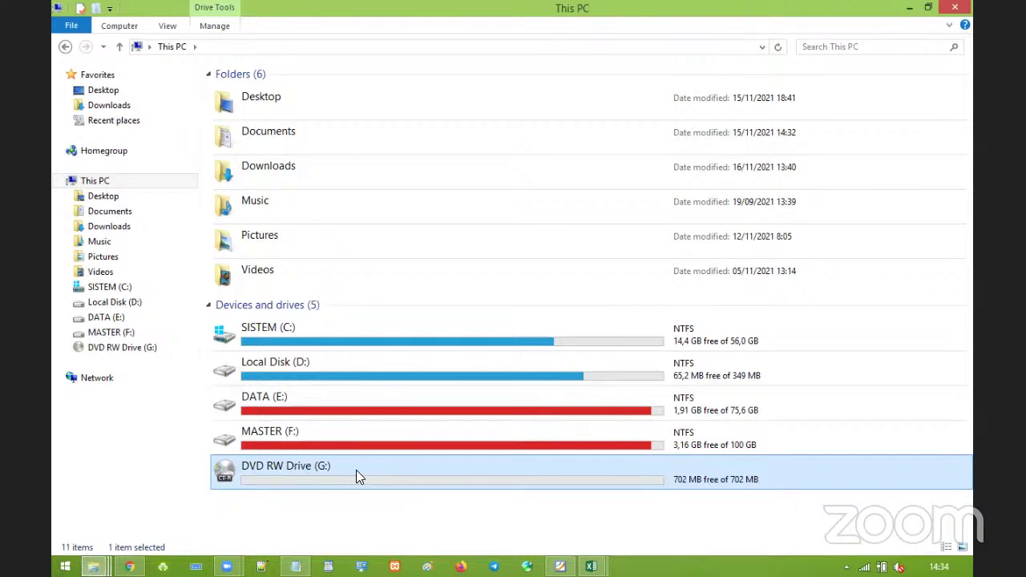
- Open a new file window and navigate to the OS ITB folder inside GHO > ISO on MASTER (F:)
key(super+e)
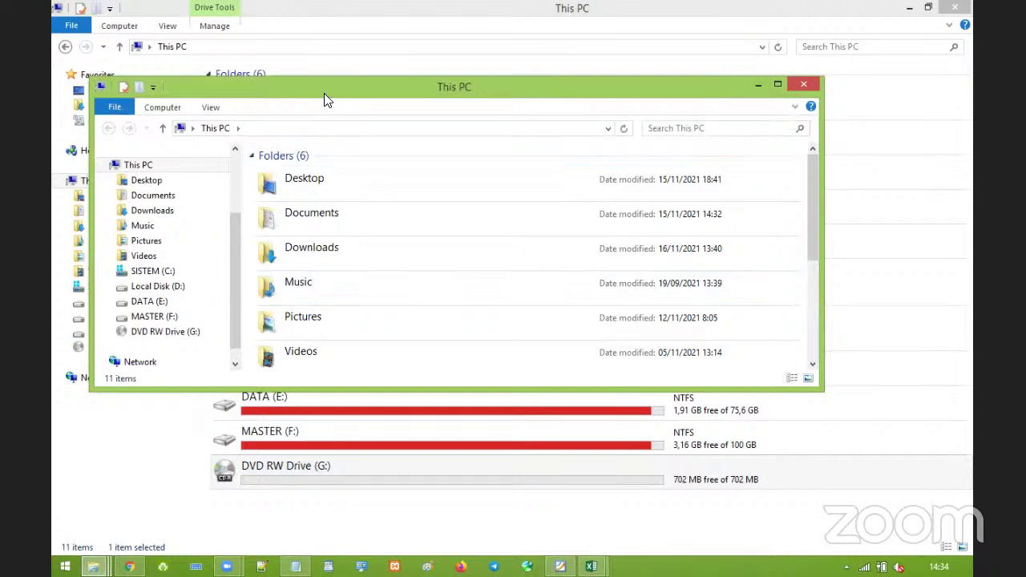
key(alt+F4)
click(157, 334)
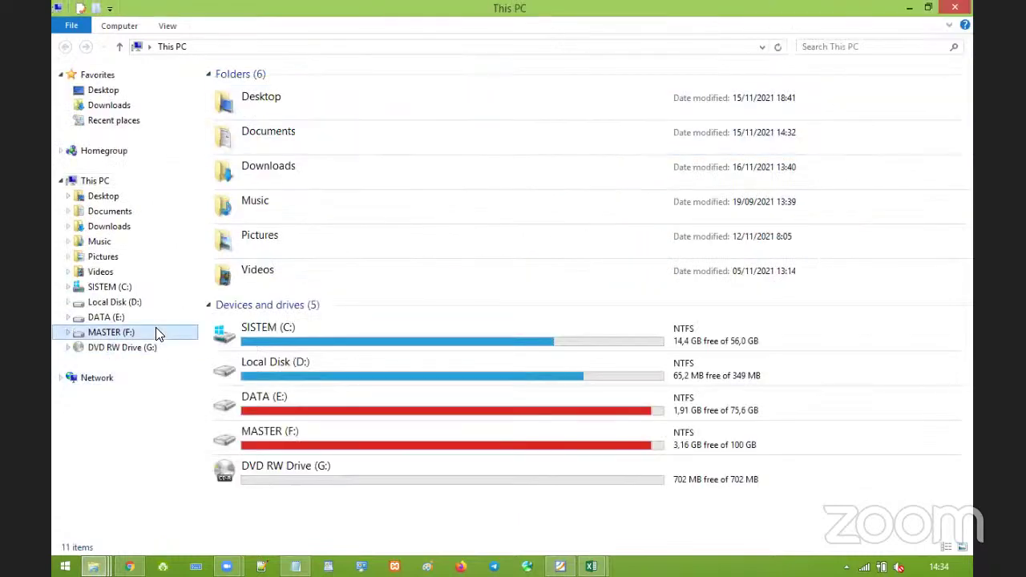
double_click(246, 176)
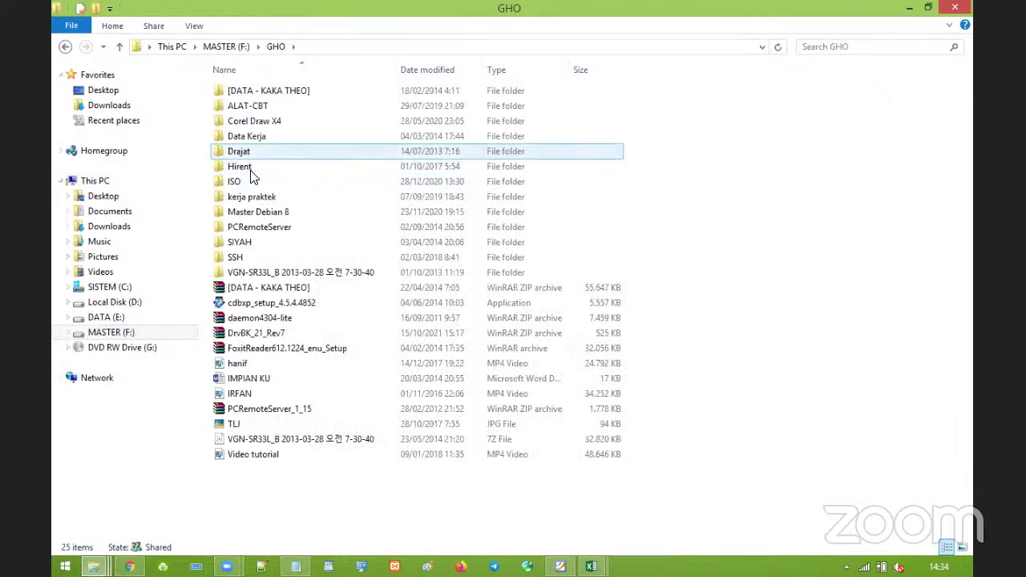
double_click(241, 181)
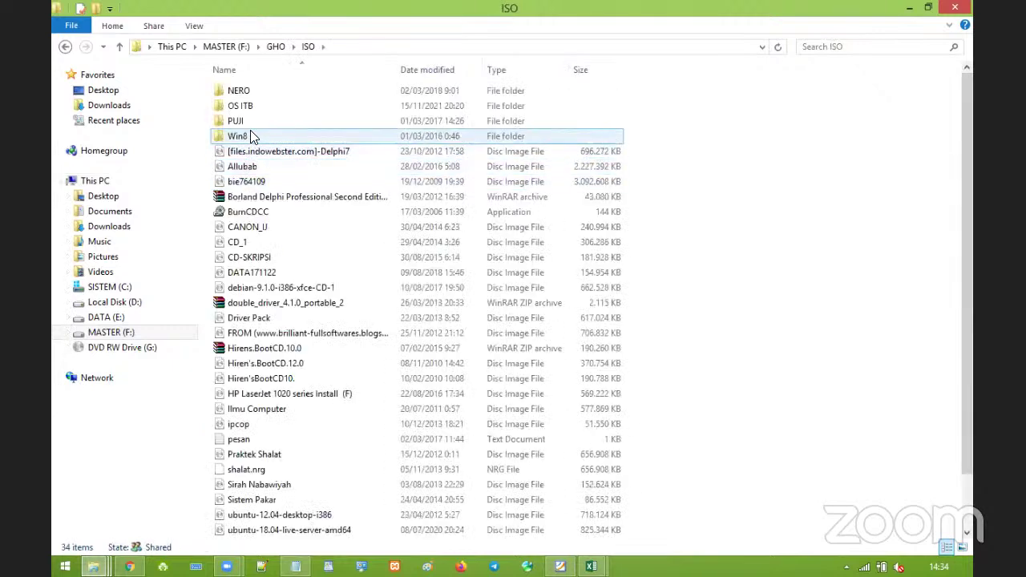
double_click(250, 105)
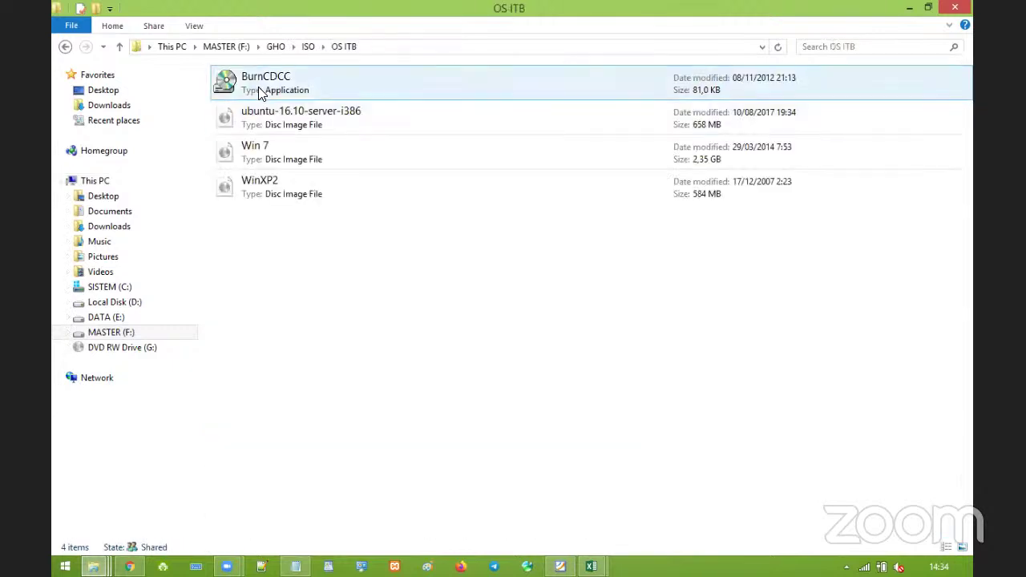
- Launch BurnCDCC from the OS ITB folder and load WinXP2 as the image file to burn
click(259, 91)
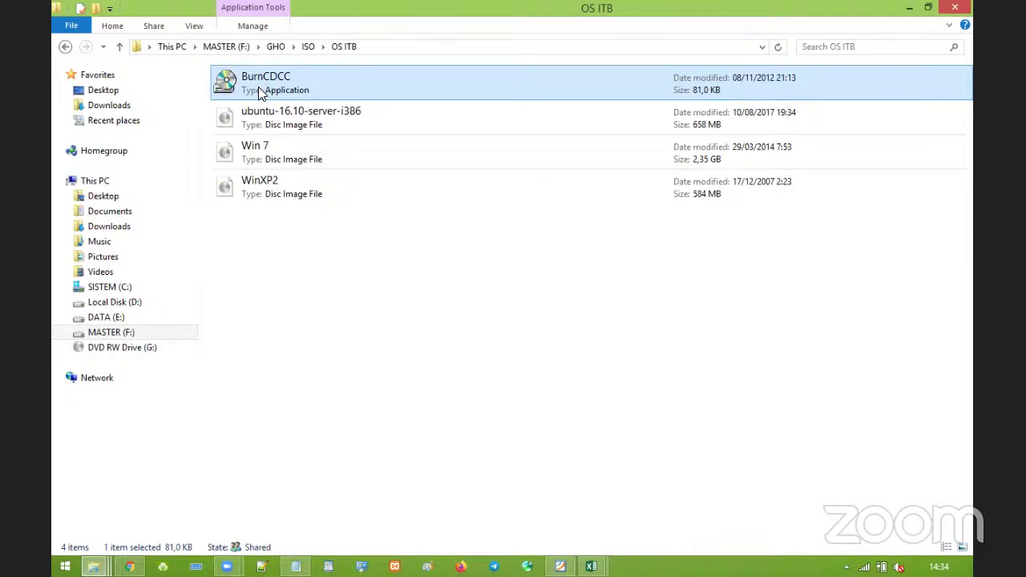
double_click(243, 85)
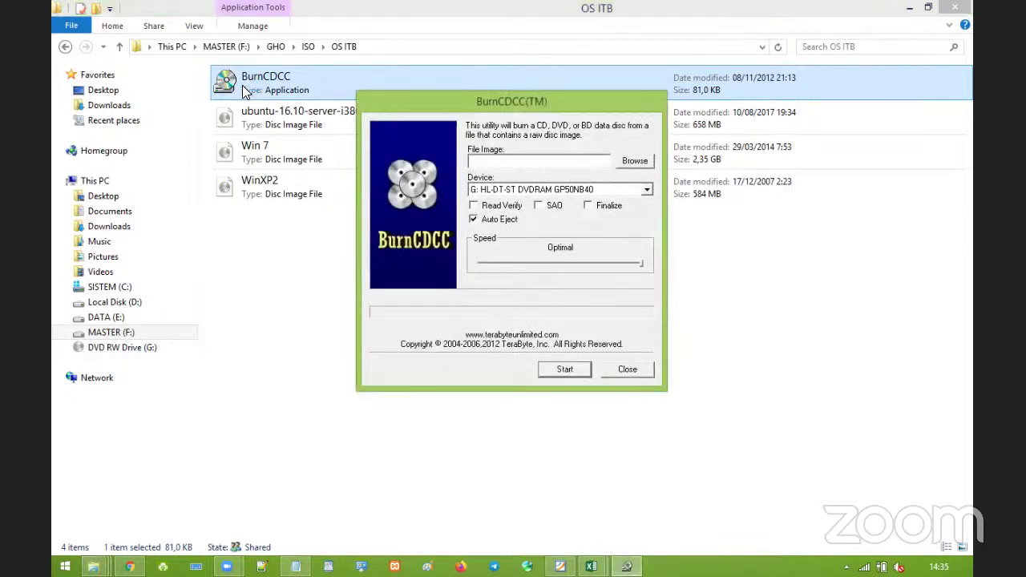
click(630, 162)
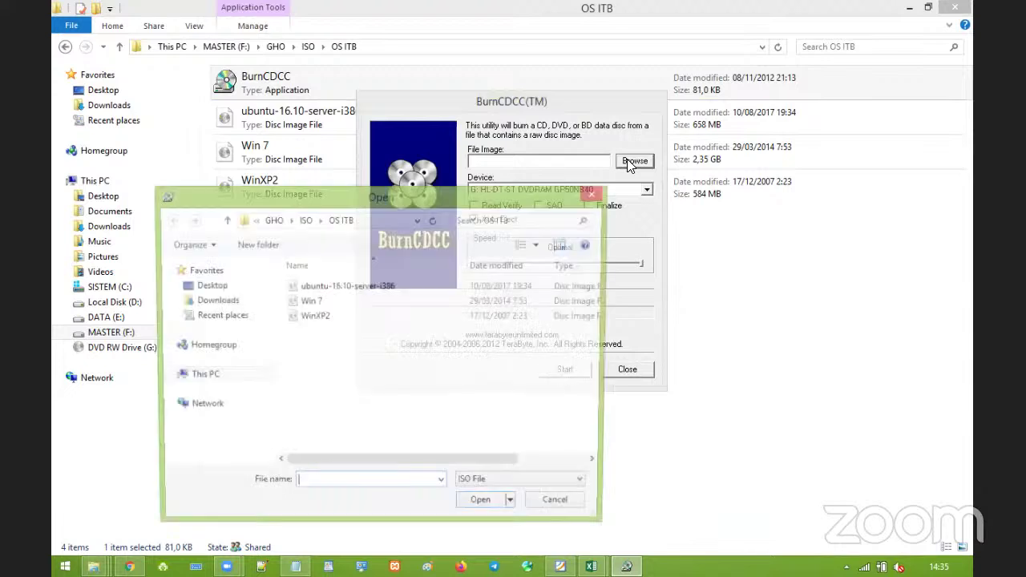
double_click(289, 317)
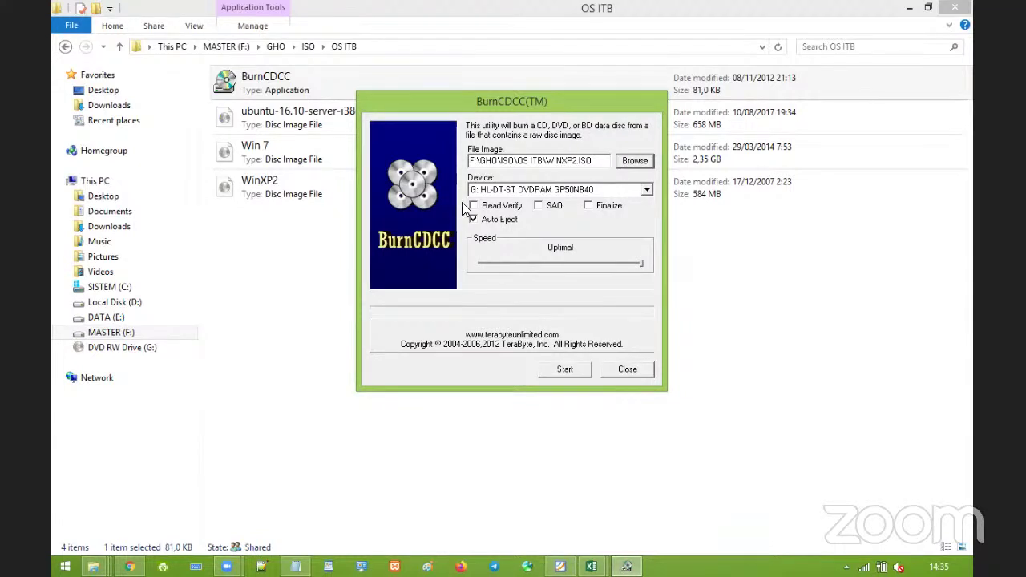
- Enable Read Verify and Finalize for the burn while keeping Auto Eject on
click(473, 218)
click(472, 207)
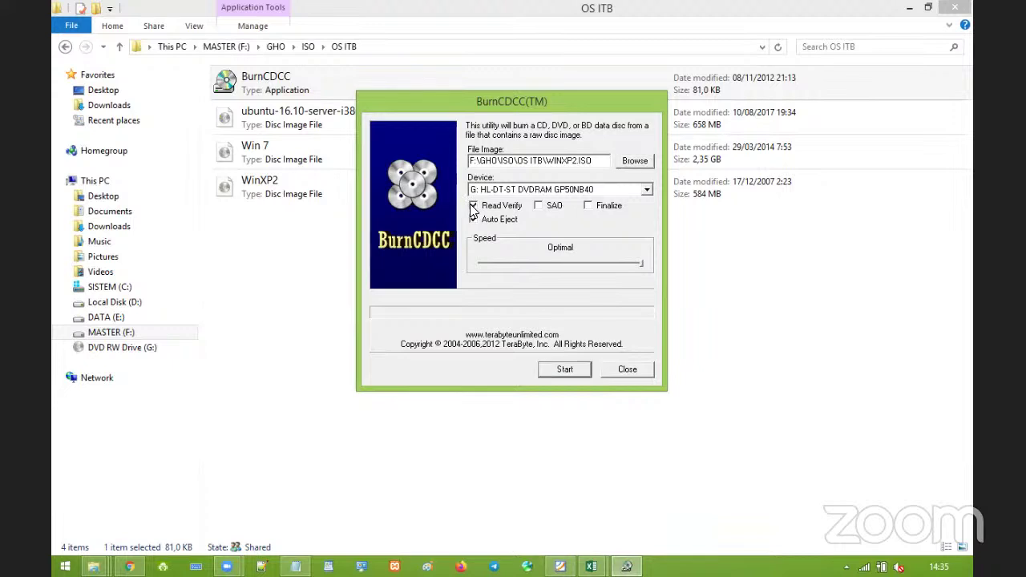
click(473, 218)
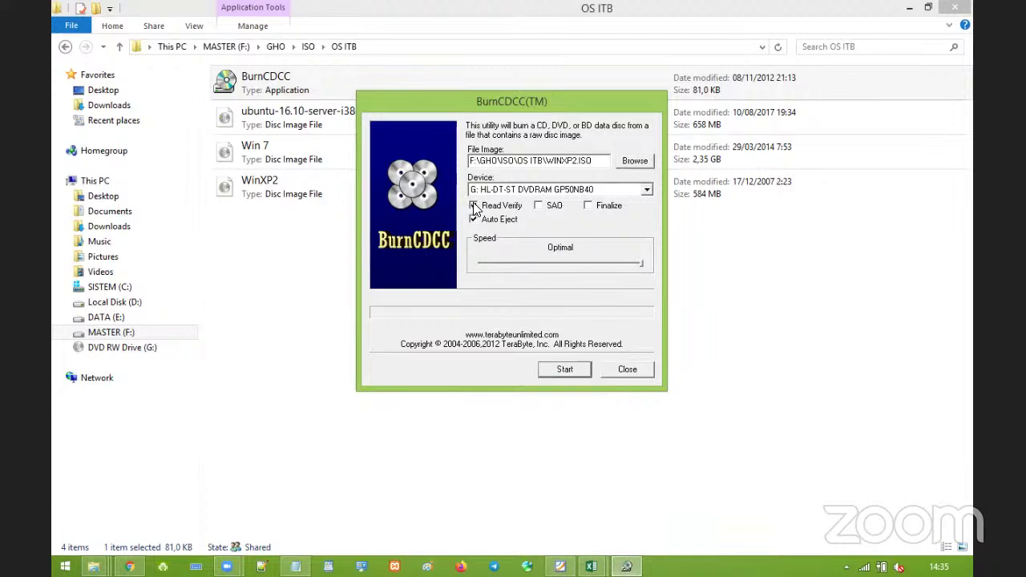
click(590, 206)
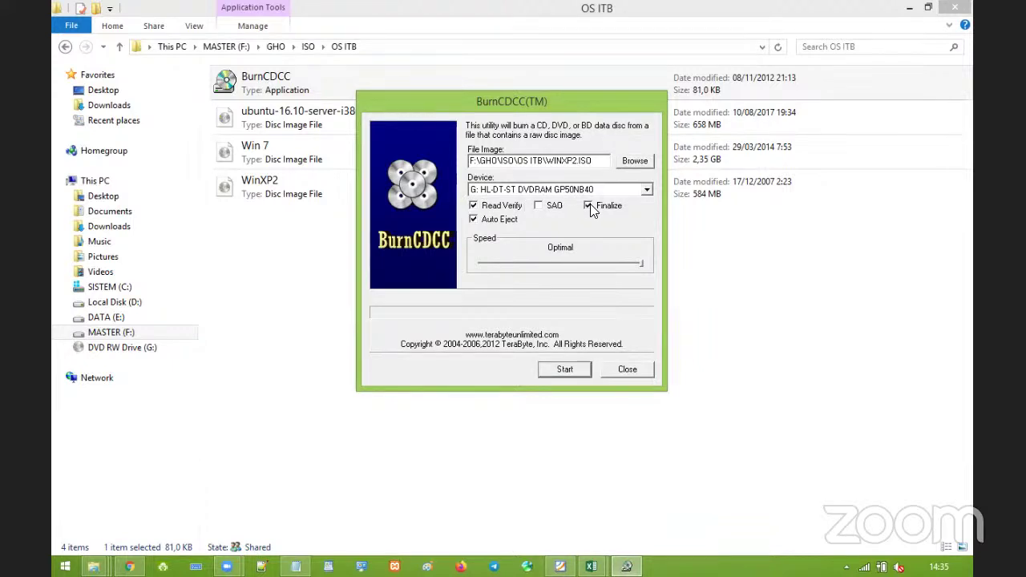
- Choose G: HL-DT-ST DVDRAM GP50NB40 as the burning device and start writing the image to a blank disc
click(647, 190)
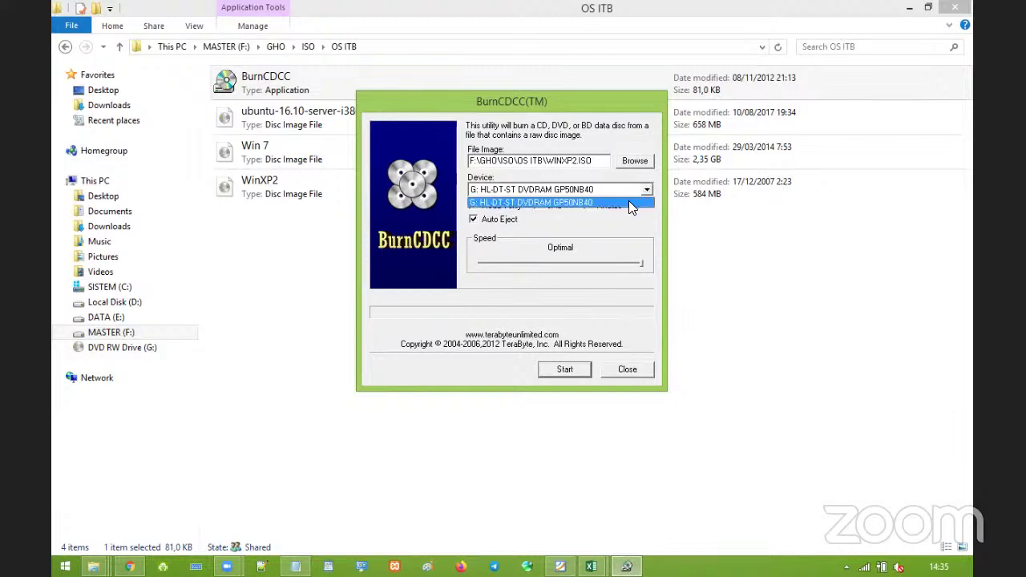
click(630, 204)
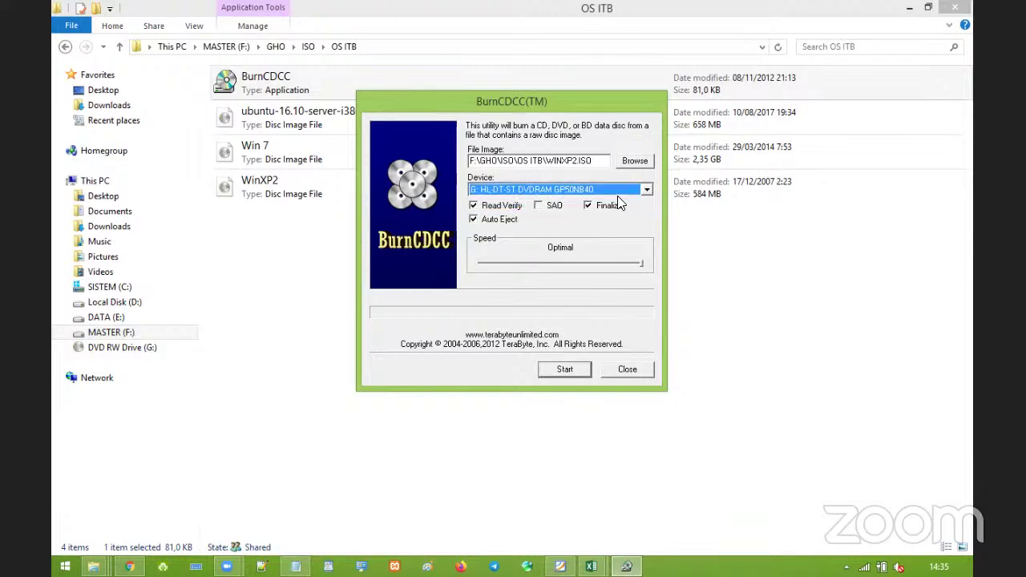
click(643, 189)
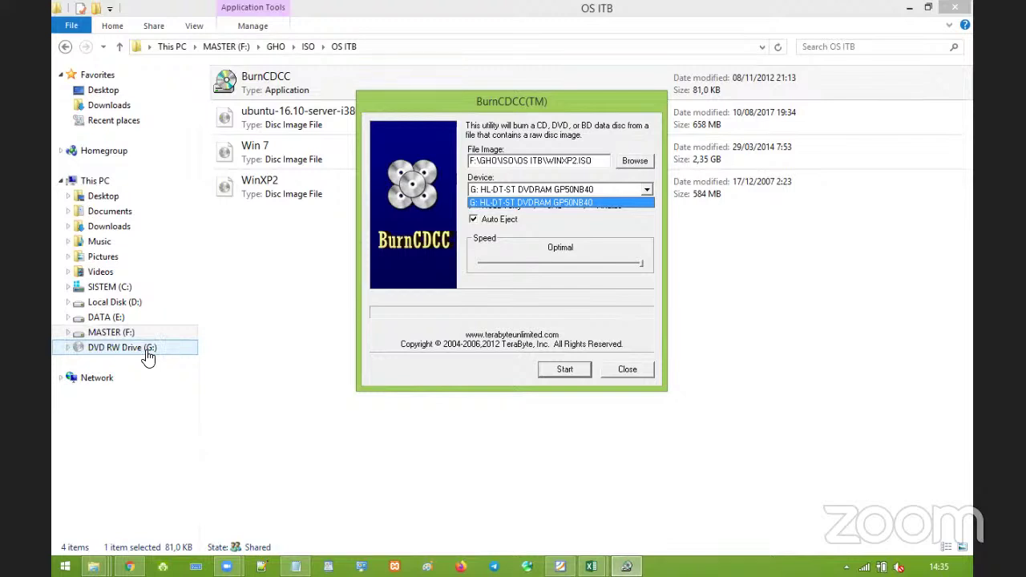
click(581, 205)
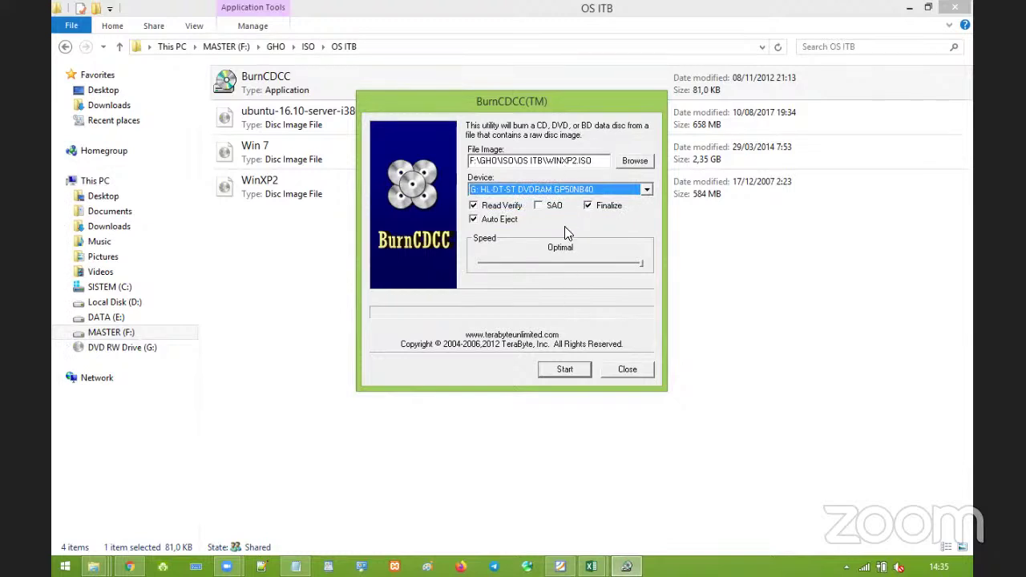
click(564, 369)
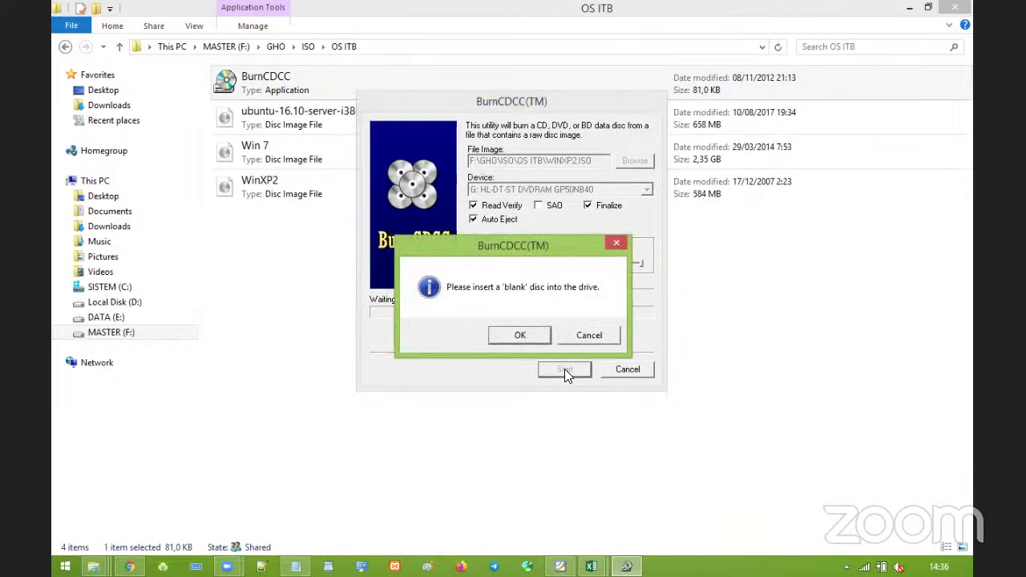
click(519, 333)
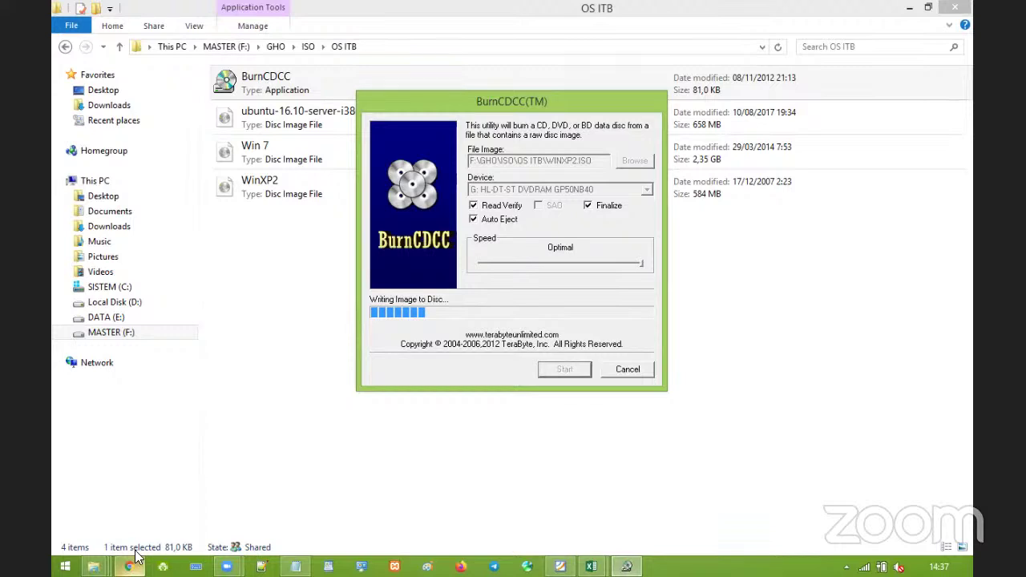
- Switch to Chrome and open google.com in a new tab
mouse_move(136, 555)
click(138, 512)
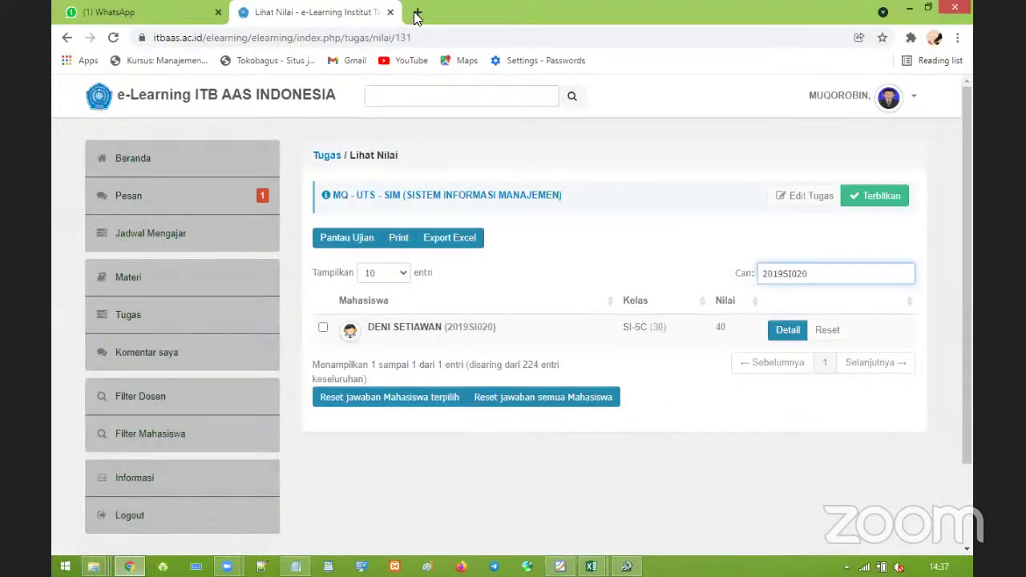
click(417, 13)
text(g)
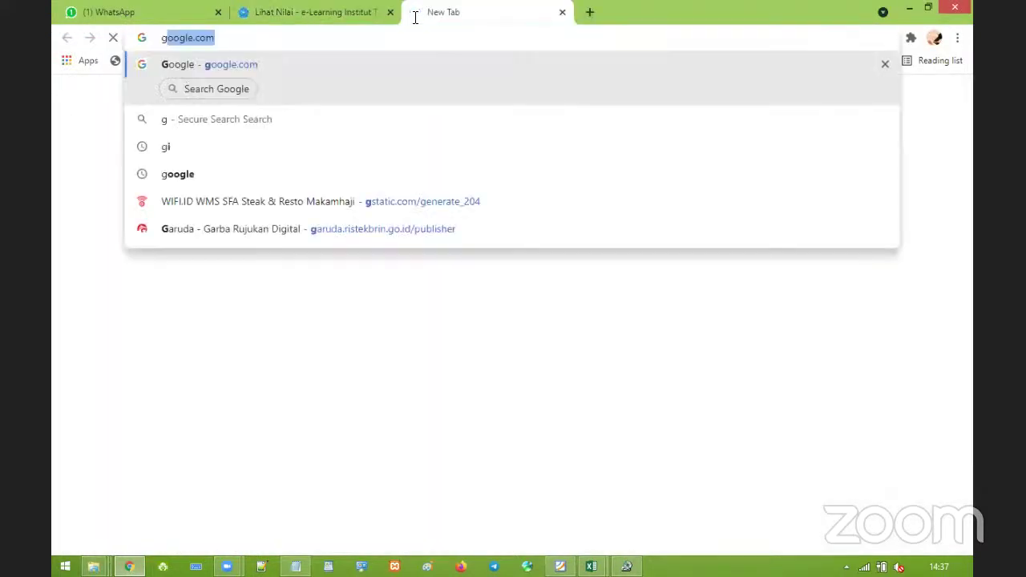
key(Return)
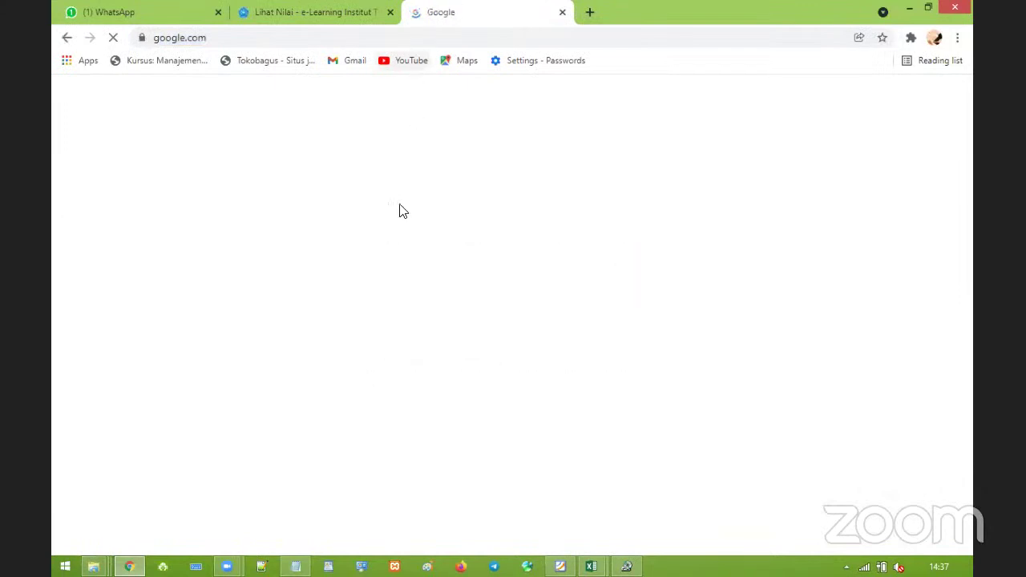
- Search Google for "distro linux"
text(dit)
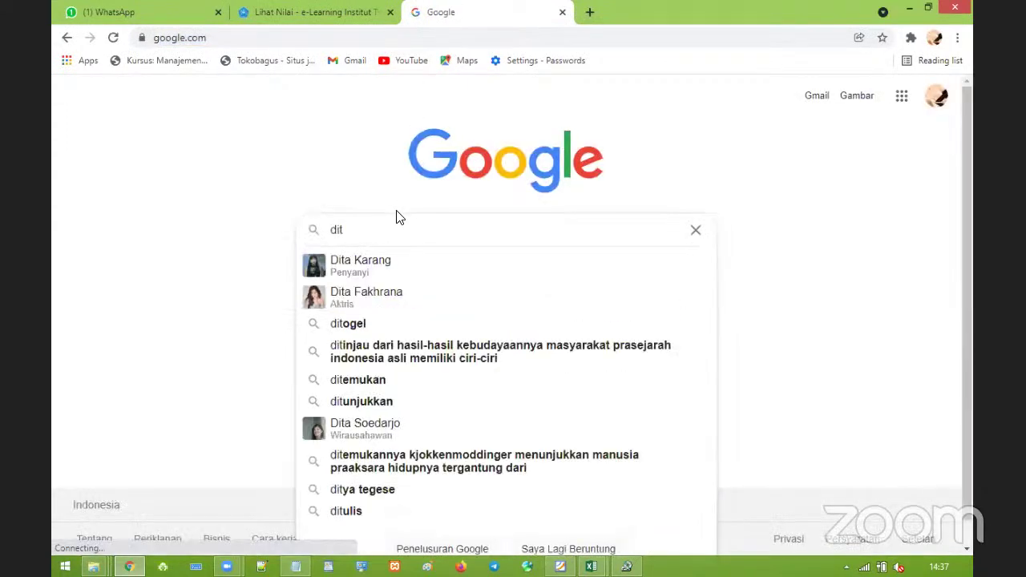
key(BackSpace)
key(Down)
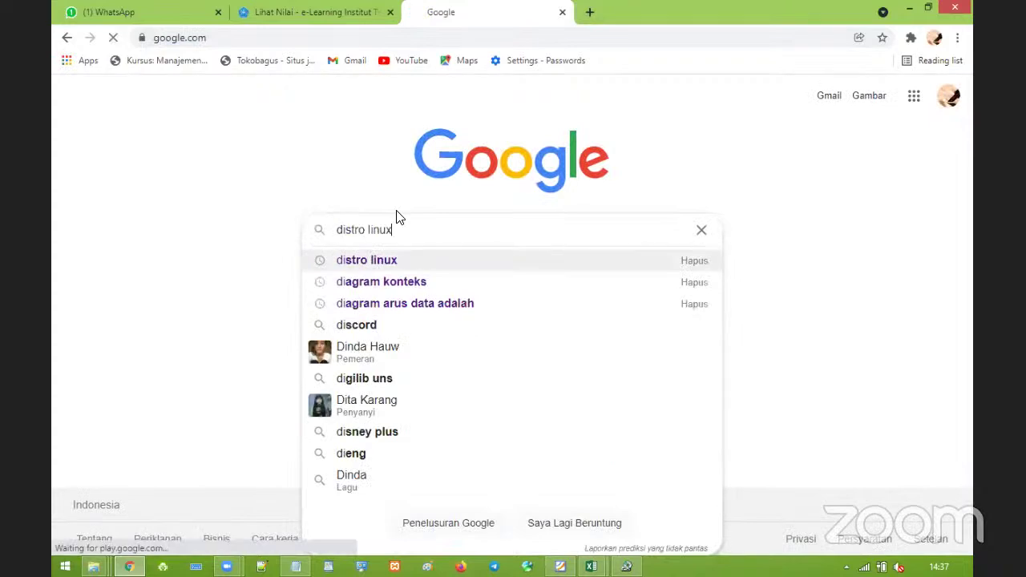
key(Return)
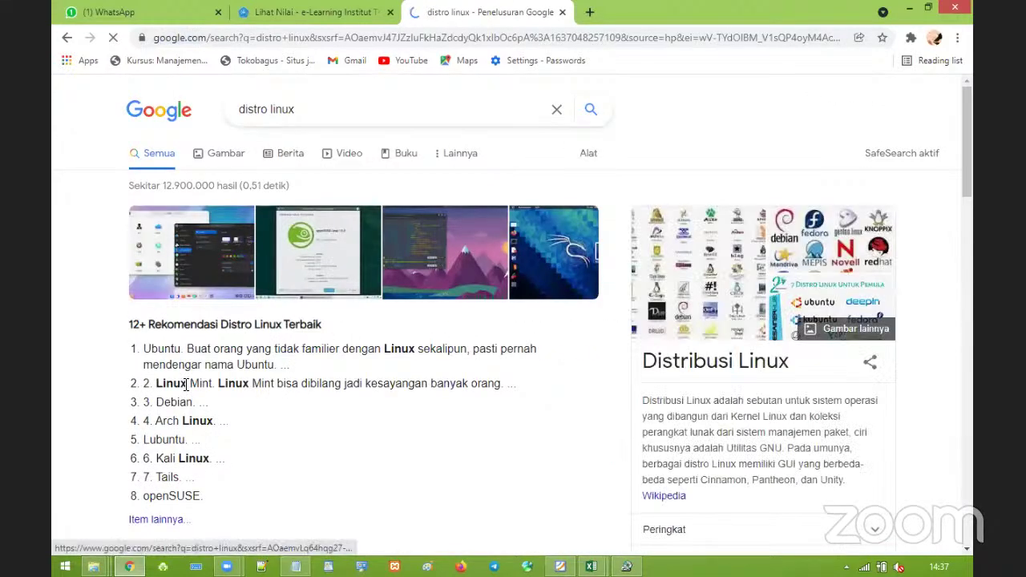
- Open the Bitlabs article "12+ Rekomendasi Distro Linux Terbaik" and review its introduction and contents list of distros
scroll(167, 427, down, 1)
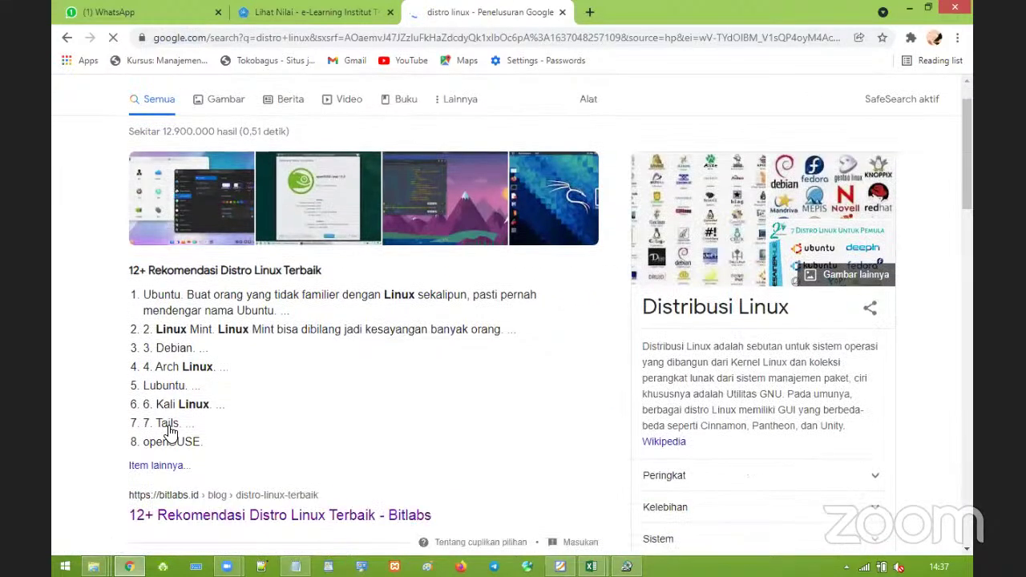
click(168, 433)
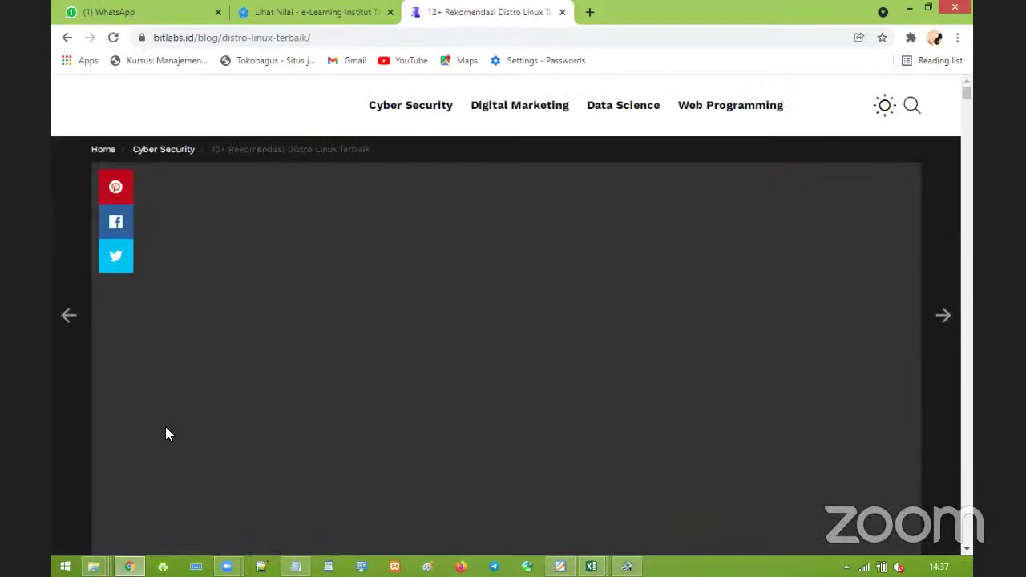
scroll(168, 433, down, 1)
scroll(167, 434, down, 9)
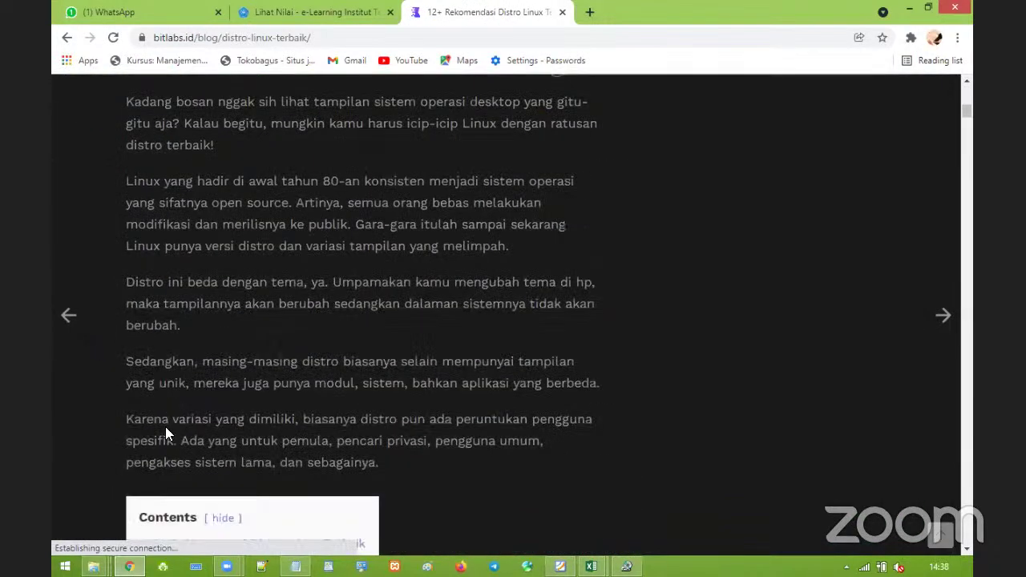
scroll(166, 433, down, 5)
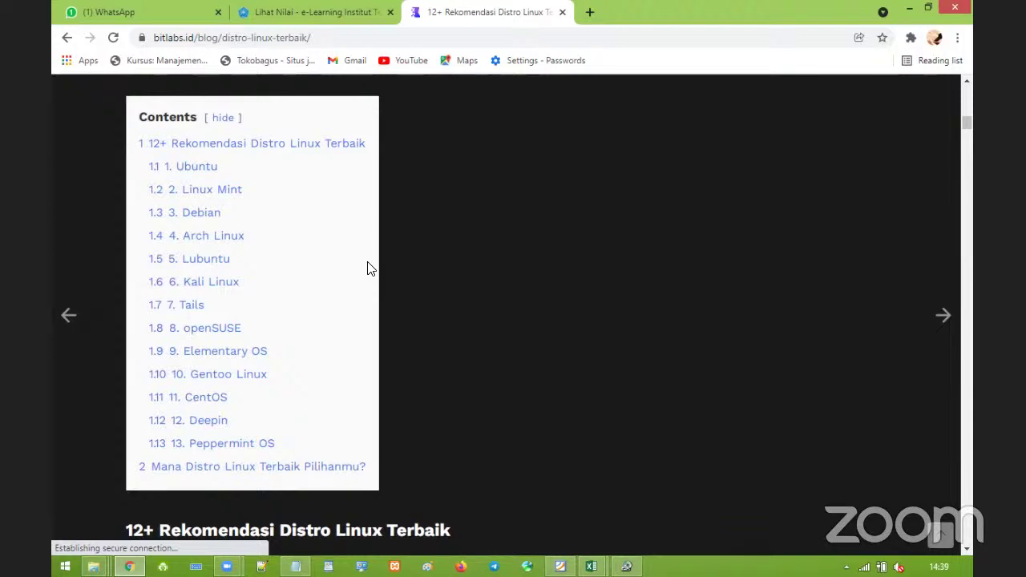
scroll(368, 268, down, 6)
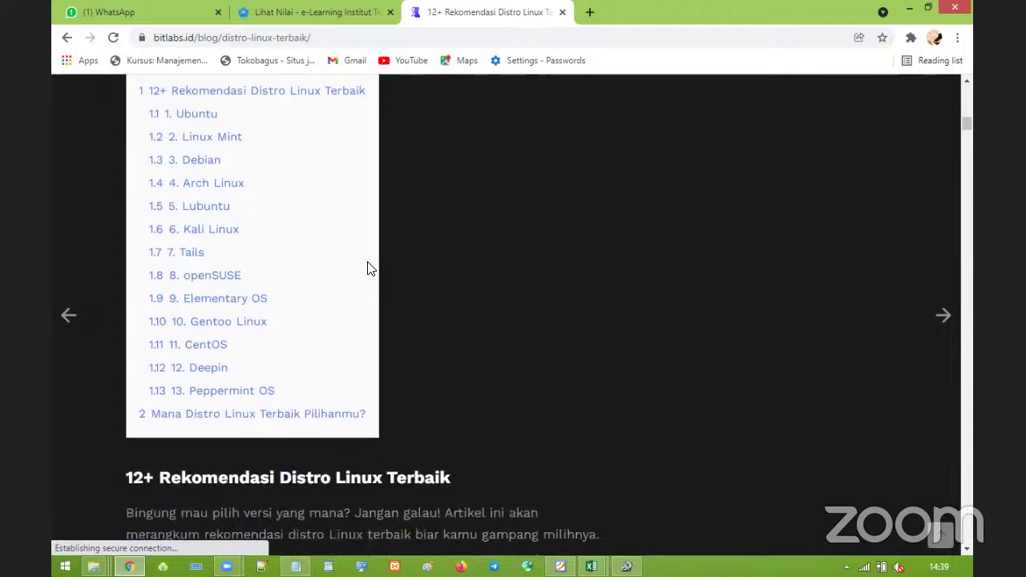
- Return to the search results and change the Google query to "50 distro linux"
click(67, 38)
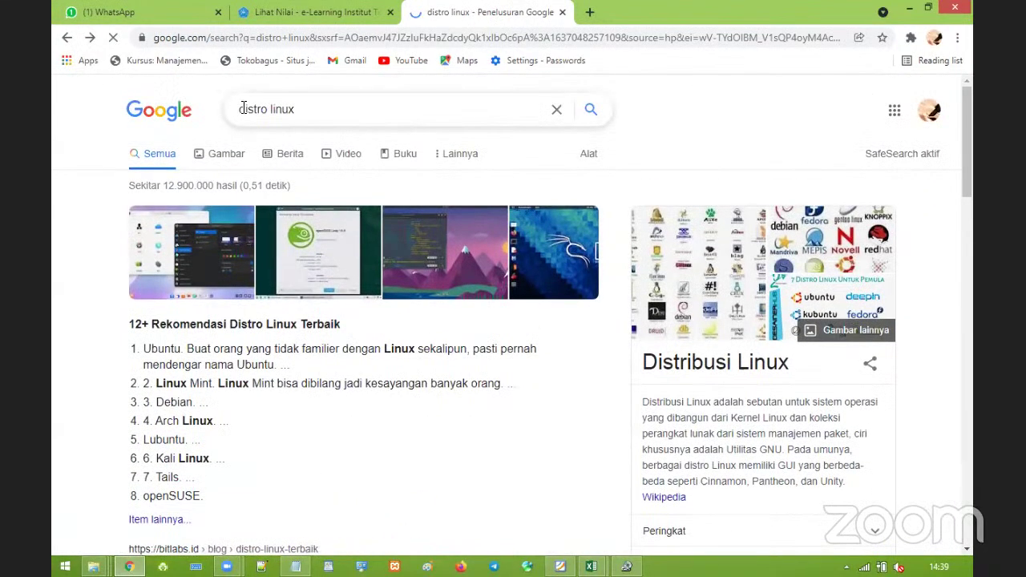
click(242, 109)
text(50)
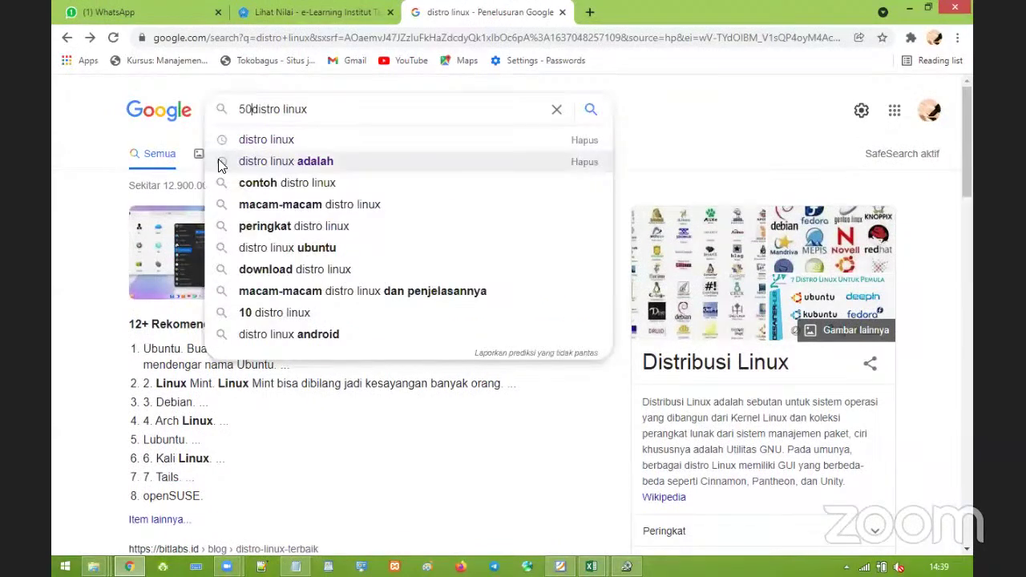
key(Return)
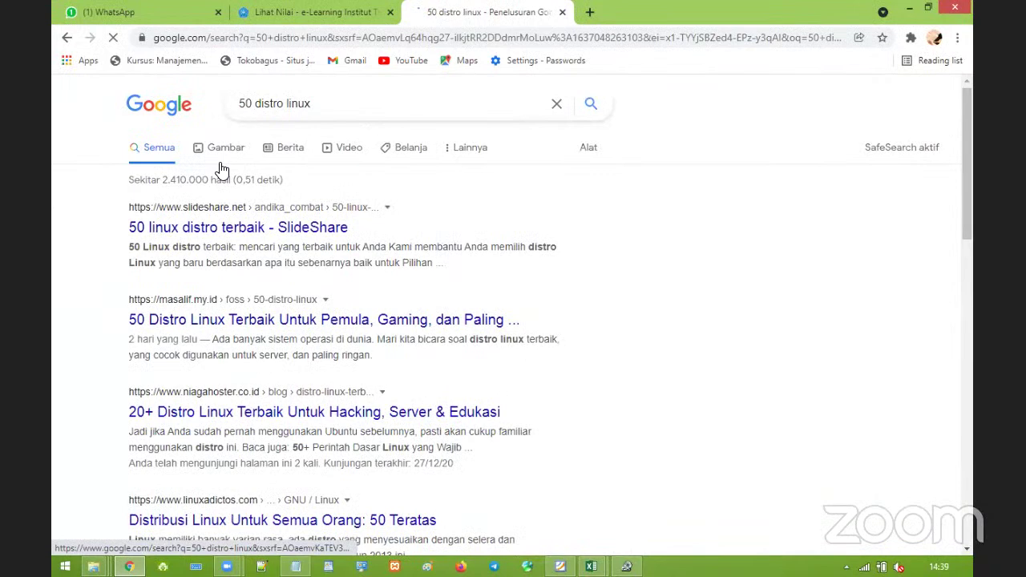
- Open the SlideShare result "50 linux distro terbaik", look over its page and try to download the document
scroll(222, 170, down, 1)
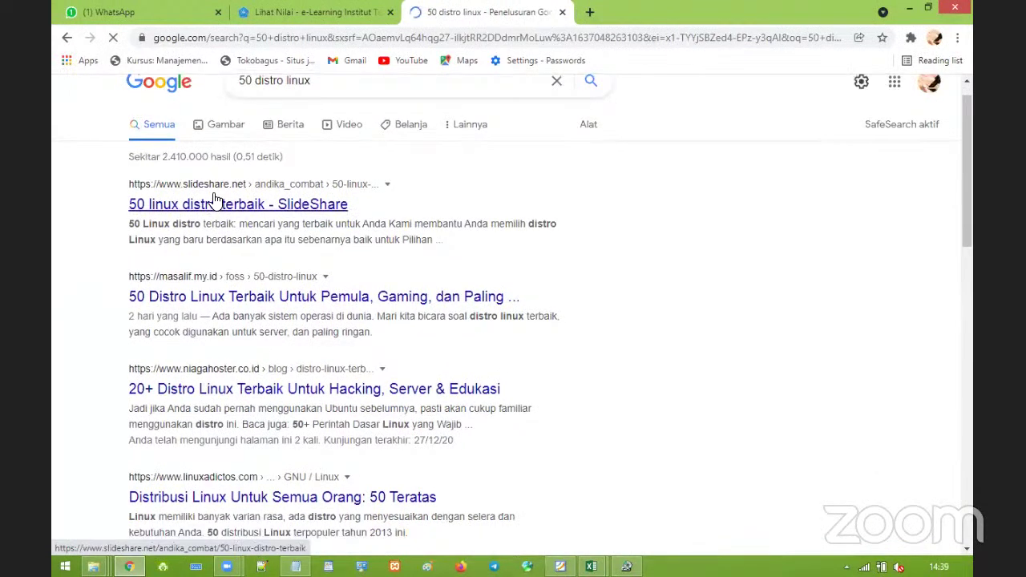
click(215, 199)
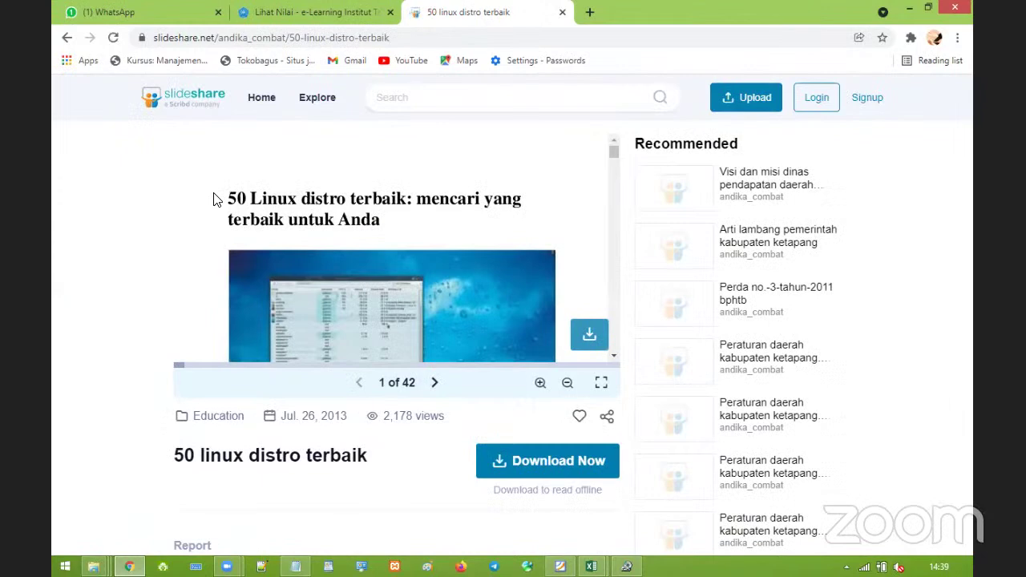
scroll(214, 199, down, 1)
scroll(214, 199, down, 5)
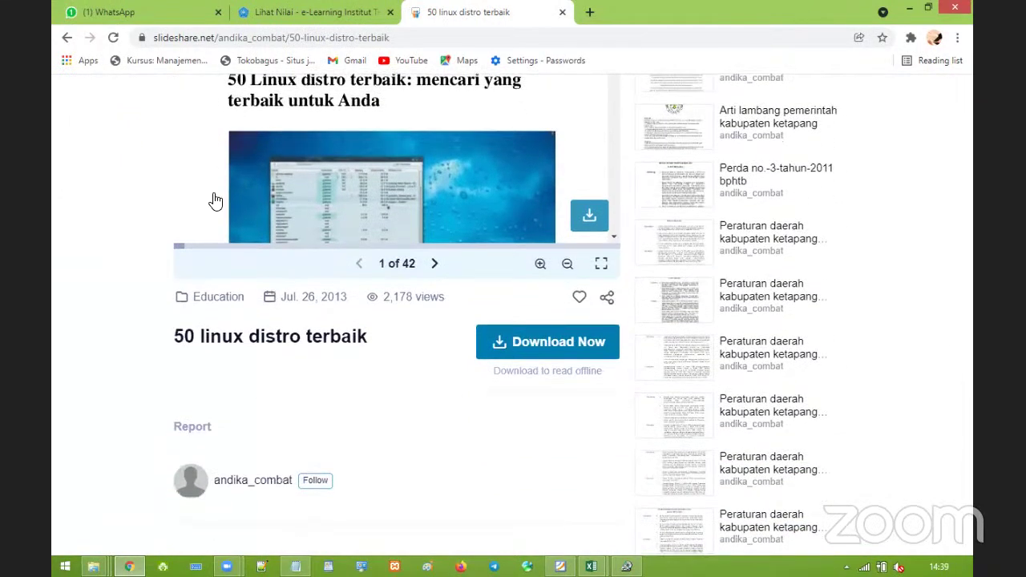
scroll(216, 200, down, 1)
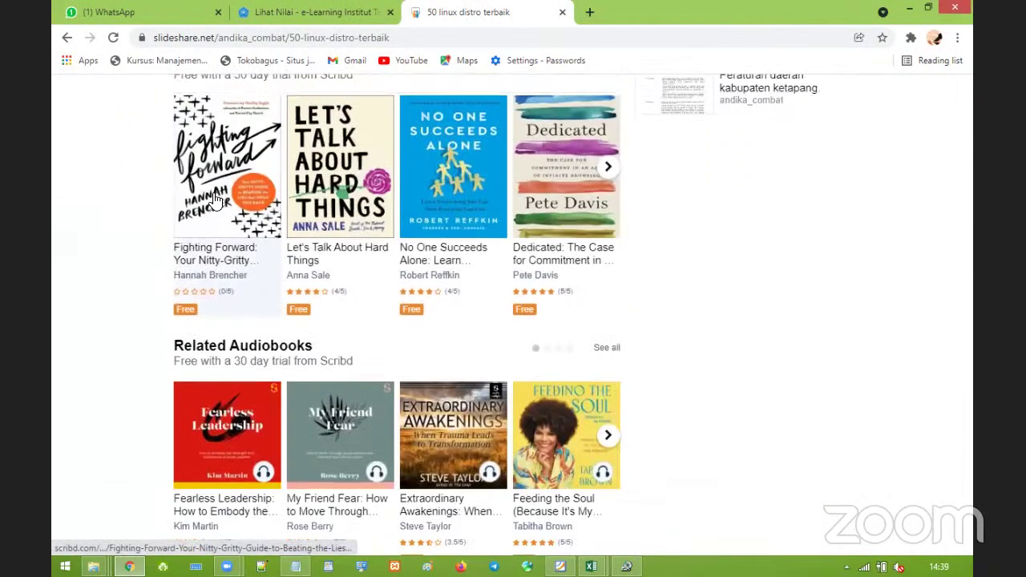
scroll(214, 197, up, 3)
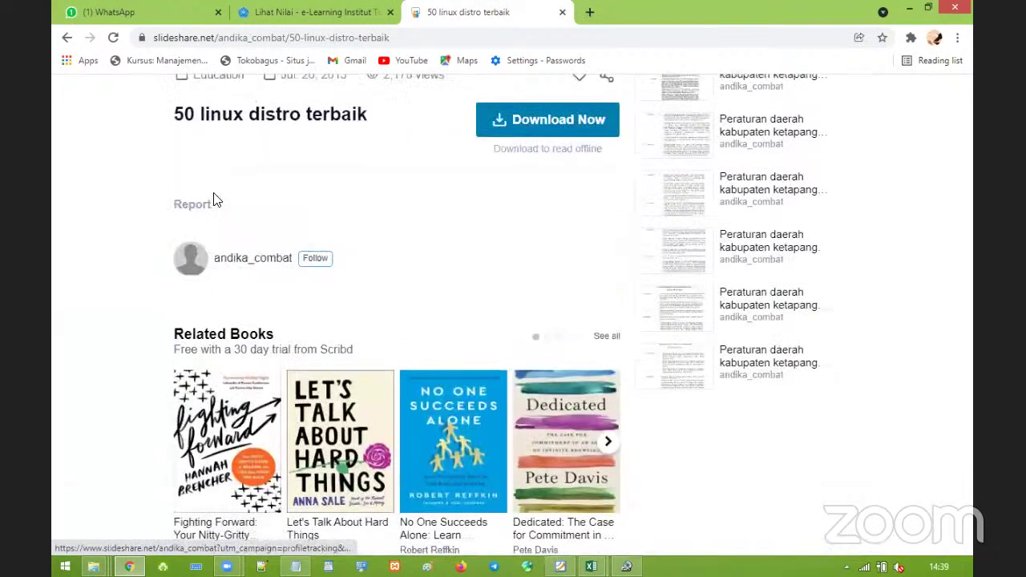
scroll(214, 200, up, 3)
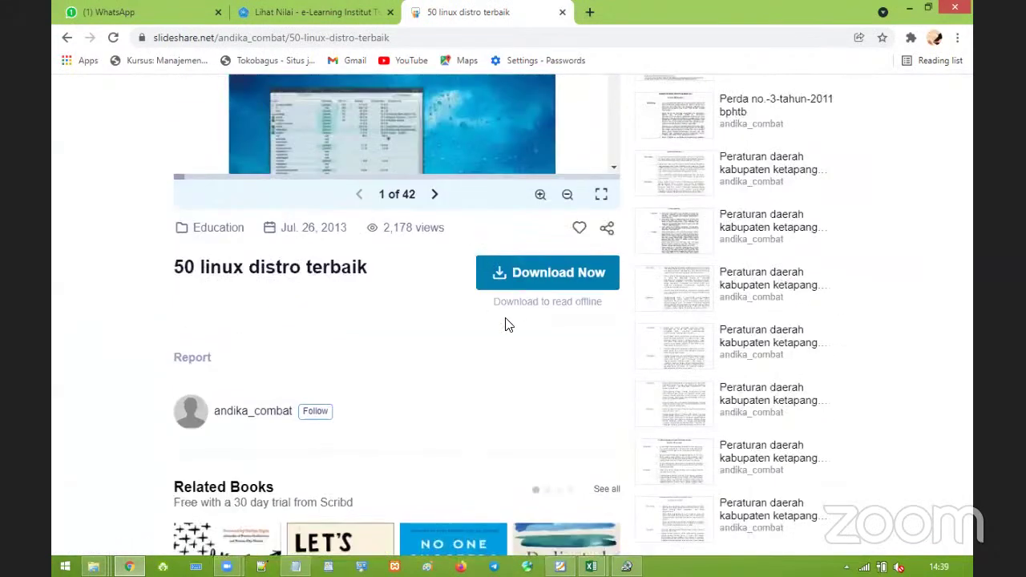
scroll(505, 397, up, 1)
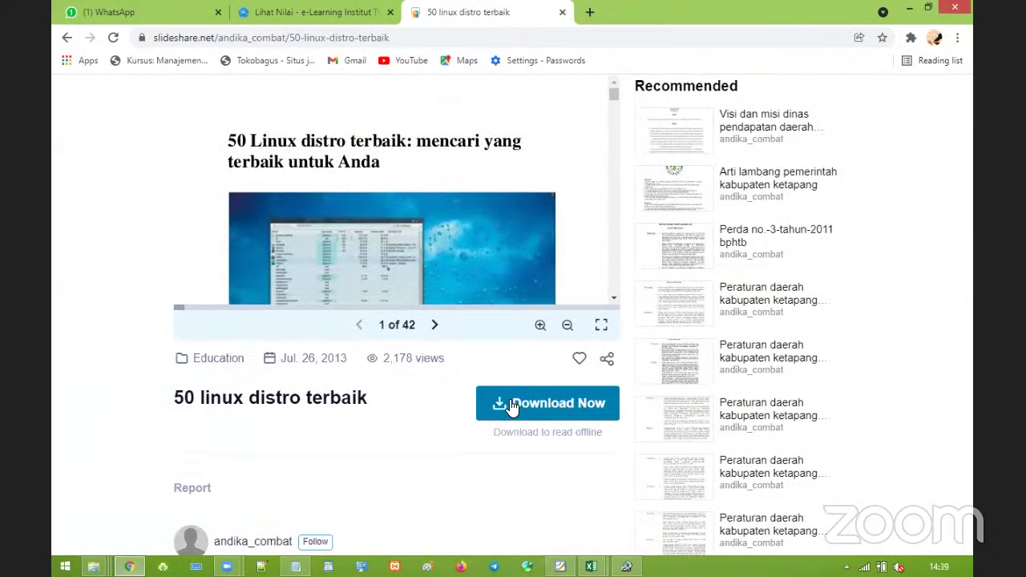
click(512, 407)
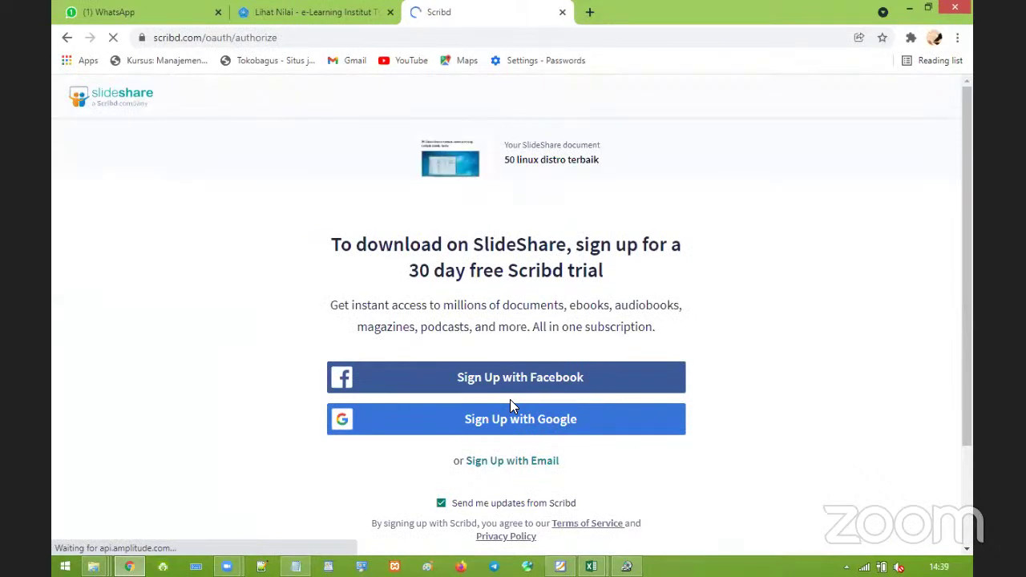
- Return to the "50 distro linux" results and open "50 Nama-nama Distro Linux" from FAKE3Motions BLOG
click(69, 41)
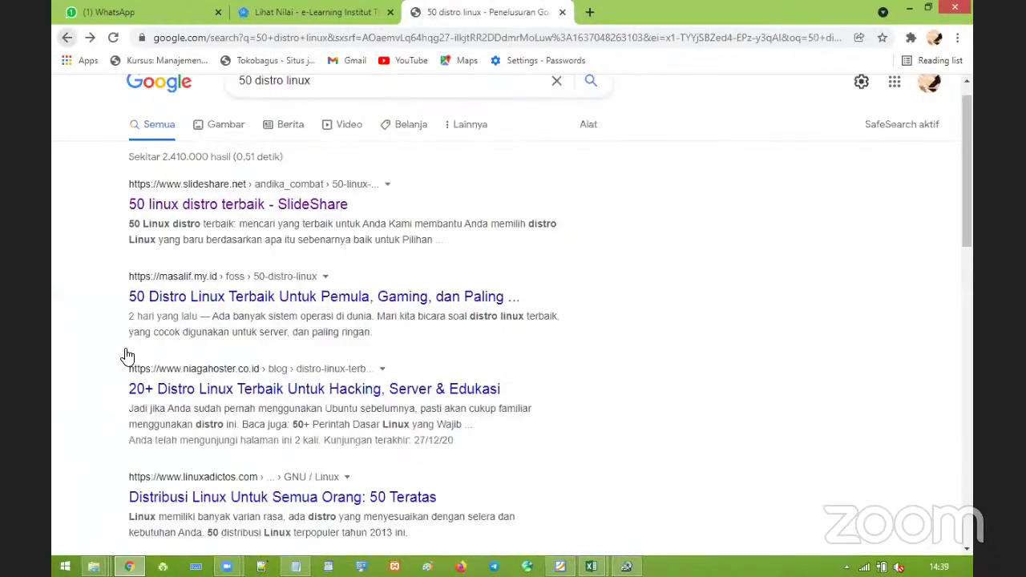
scroll(210, 455, down, 1)
scroll(210, 455, down, 2)
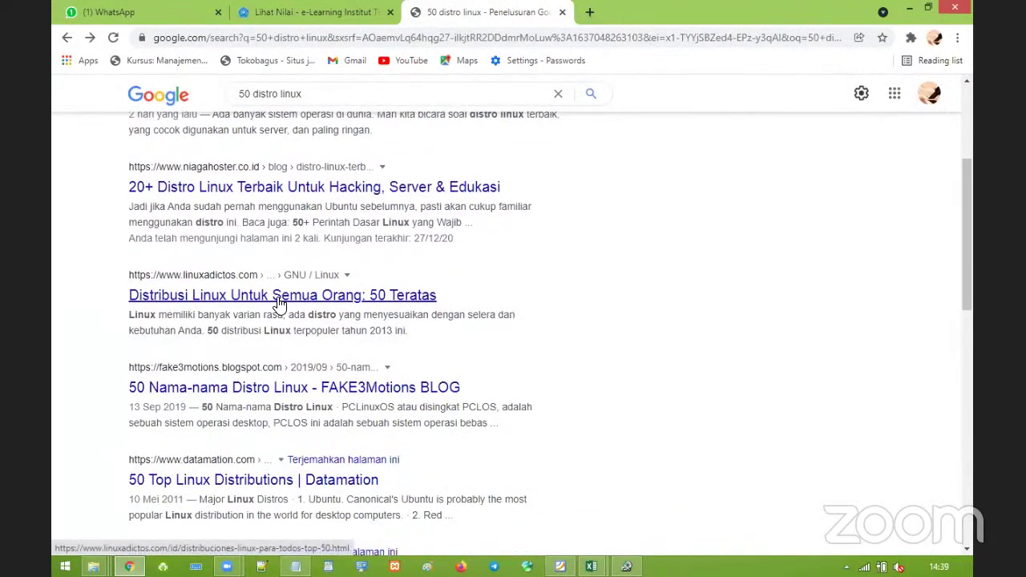
click(267, 387)
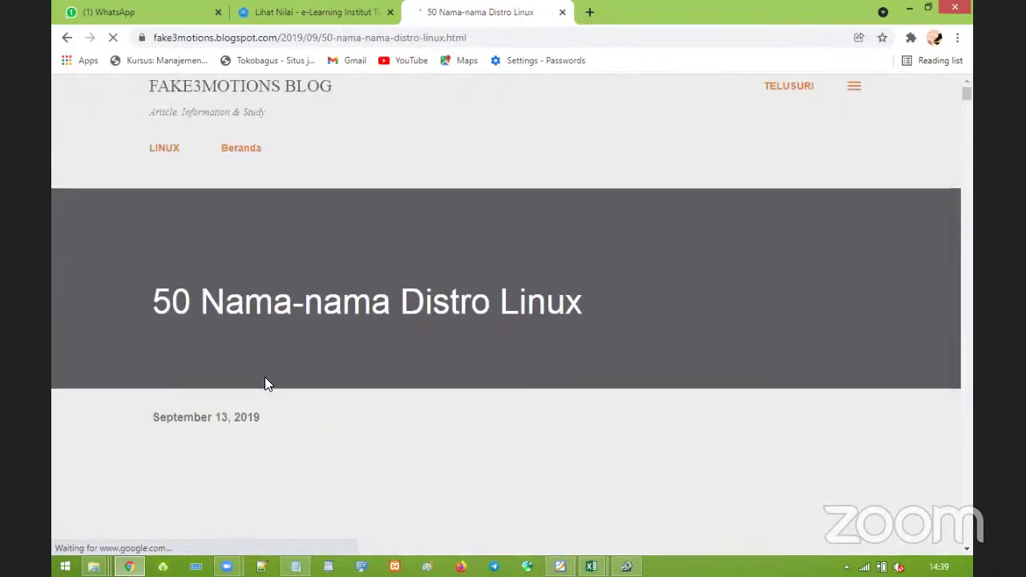
- Read through the numbered distro descriptions in the blog article, from Ubuntu down to PCLinuxOS
scroll(264, 383, down, 5)
scroll(265, 383, down, 1)
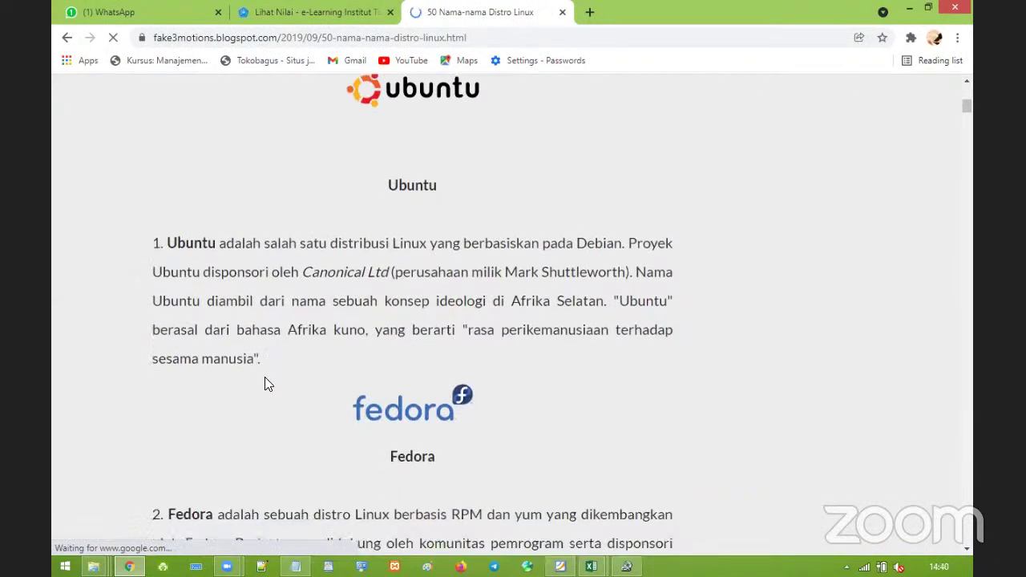
scroll(267, 384, down, 1)
scroll(267, 384, down, 2)
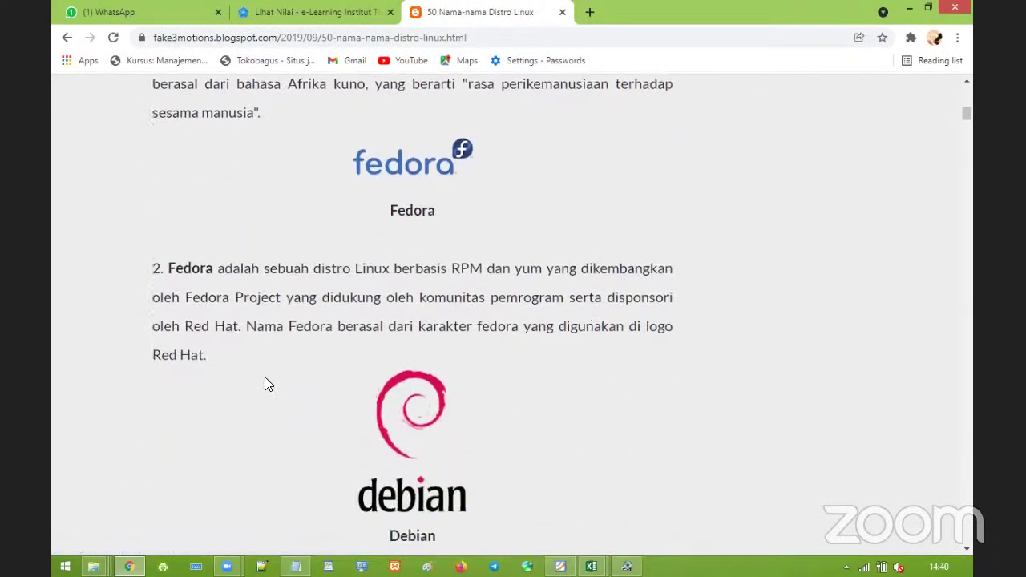
scroll(267, 384, down, 2)
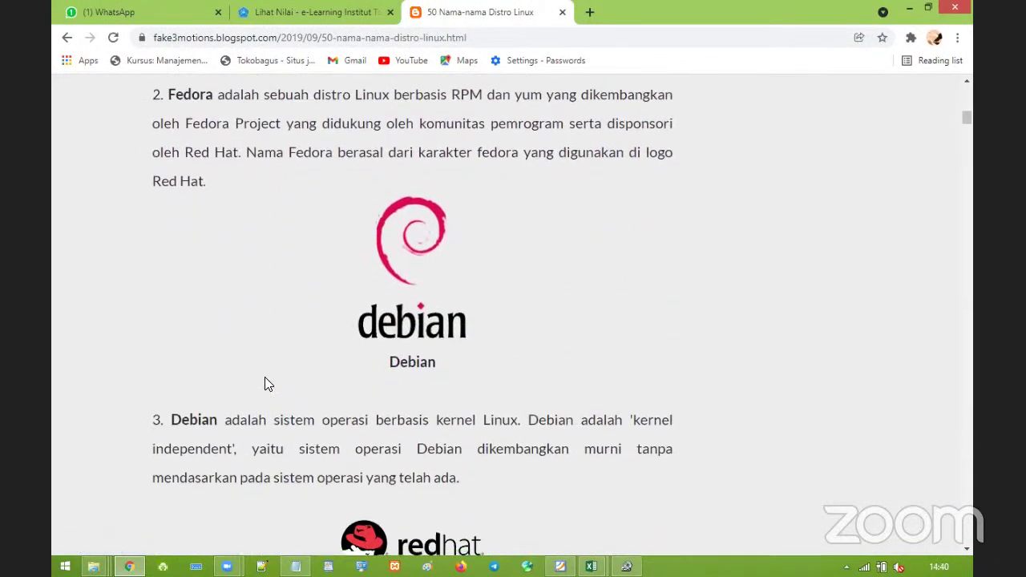
scroll(267, 384, down, 3)
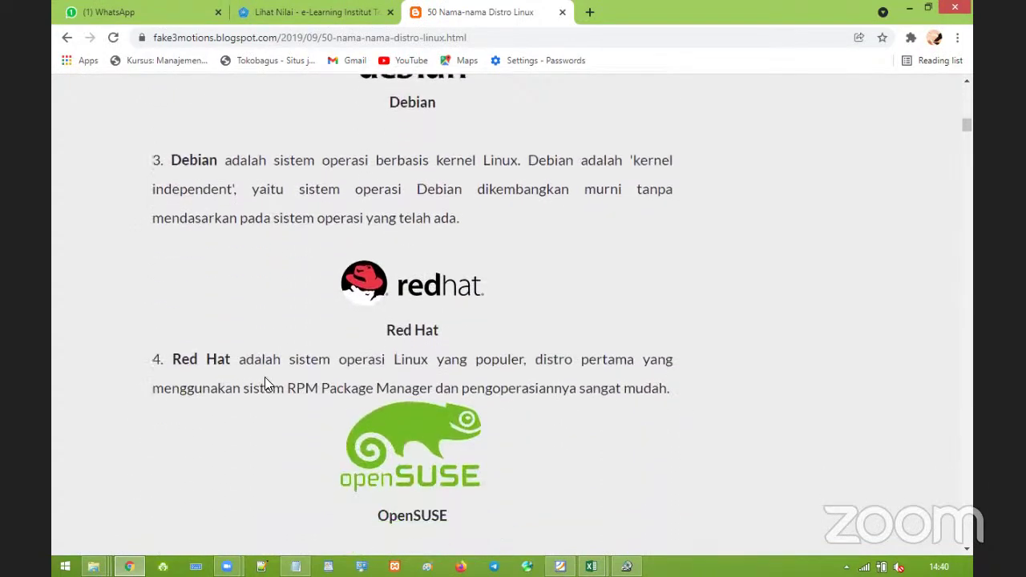
scroll(267, 384, down, 3)
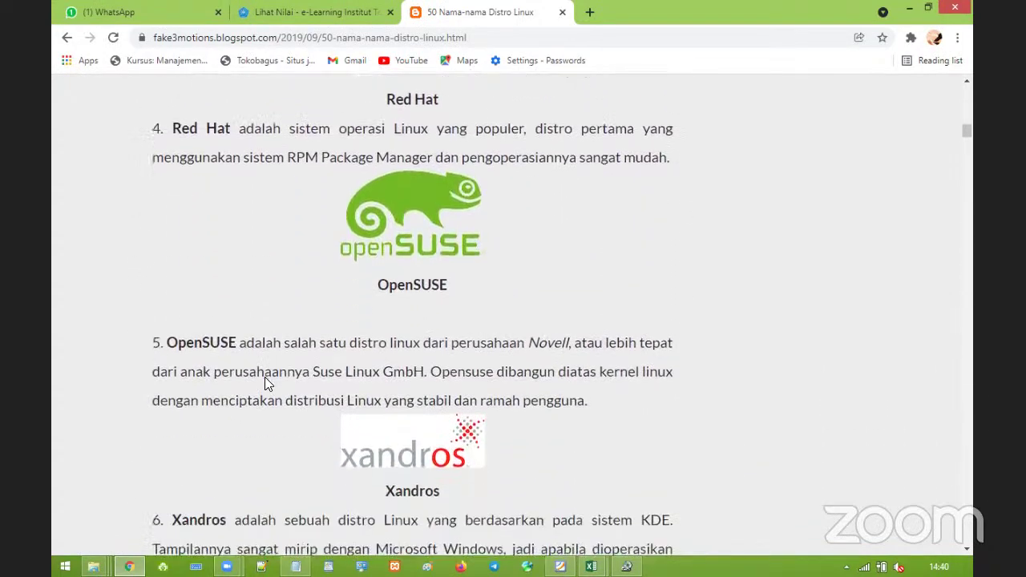
scroll(266, 383, down, 2)
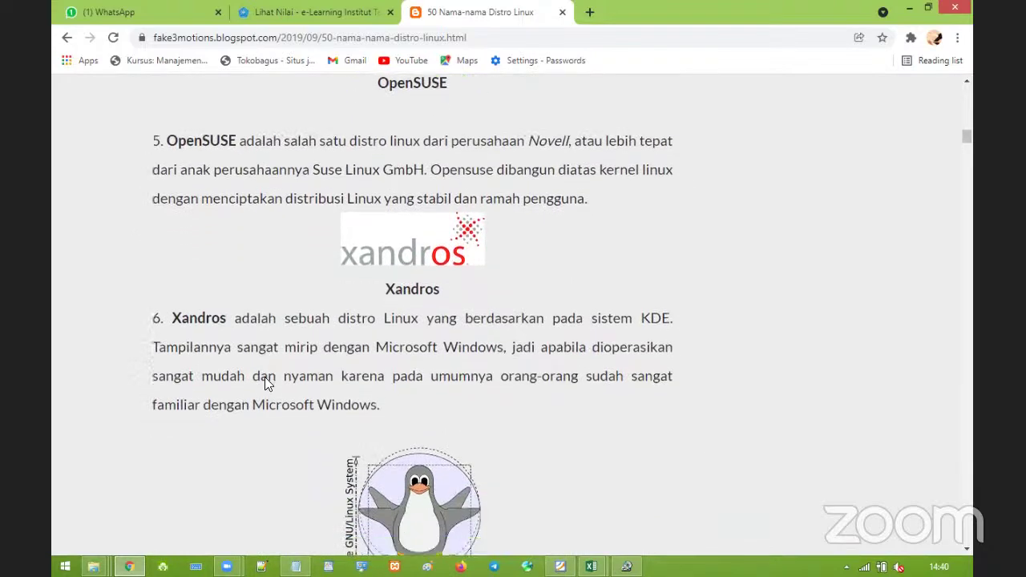
scroll(267, 383, down, 2)
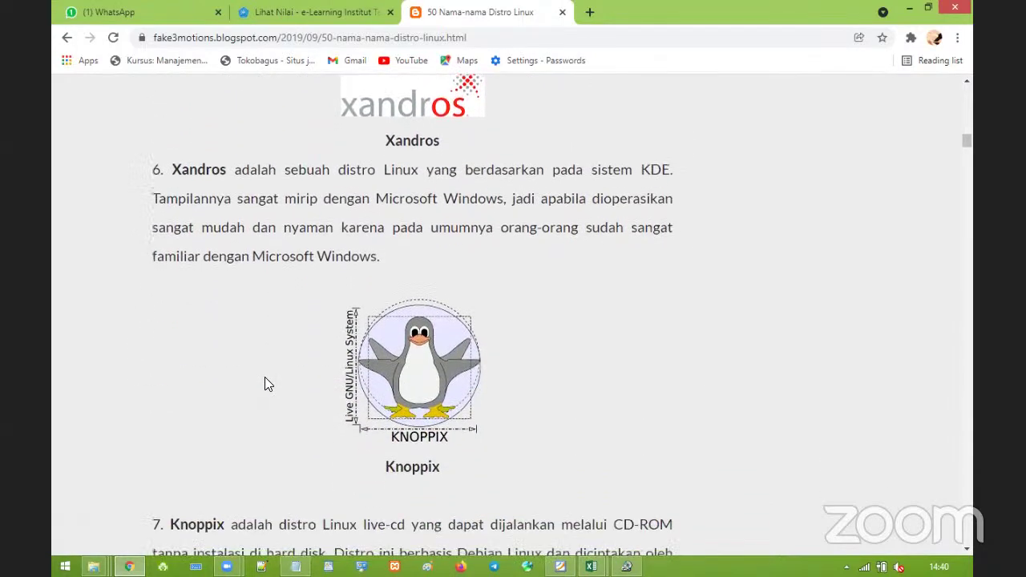
scroll(265, 384, down, 3)
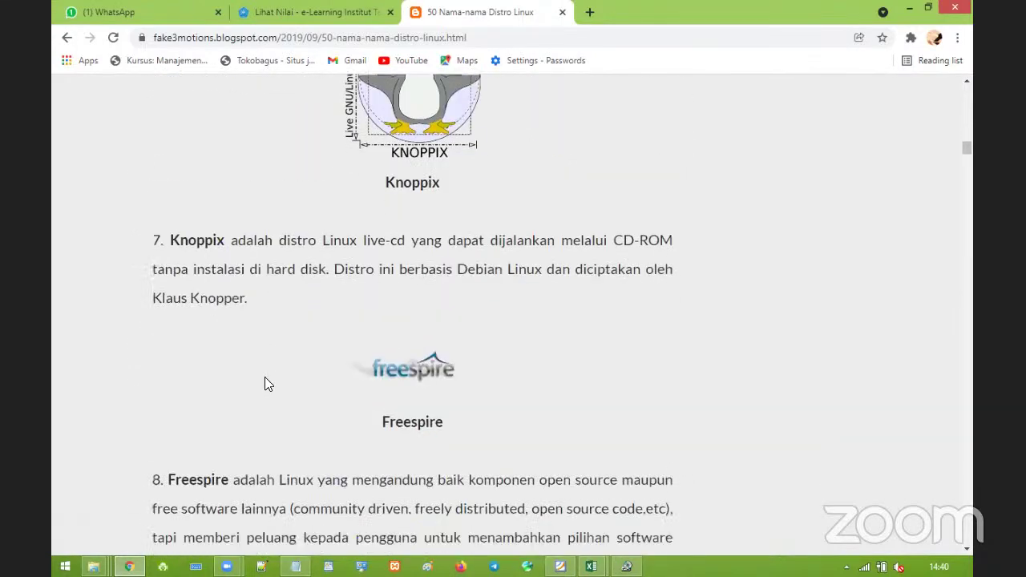
scroll(267, 384, down, 3)
scroll(267, 384, down, 2)
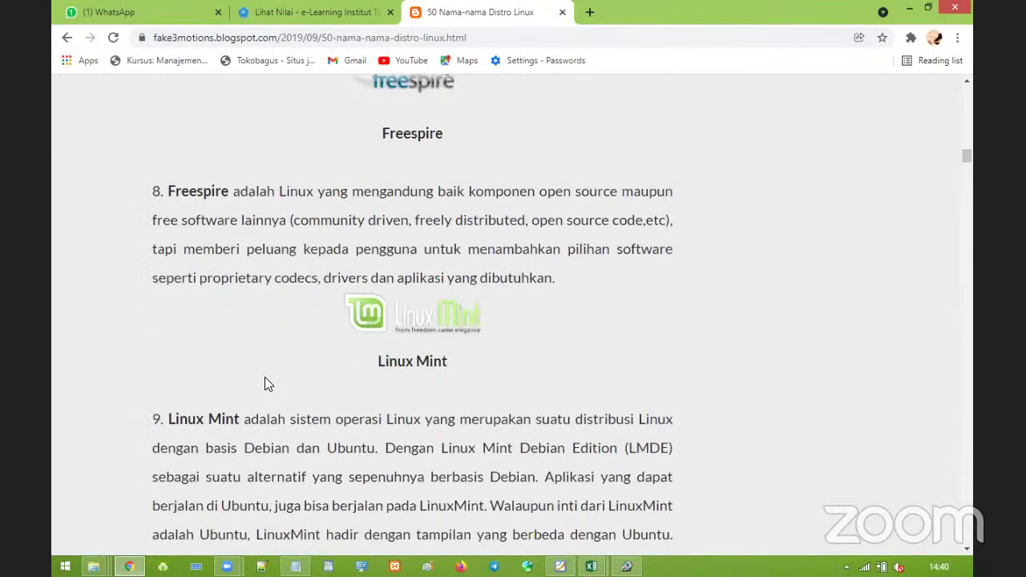
scroll(267, 384, down, 2)
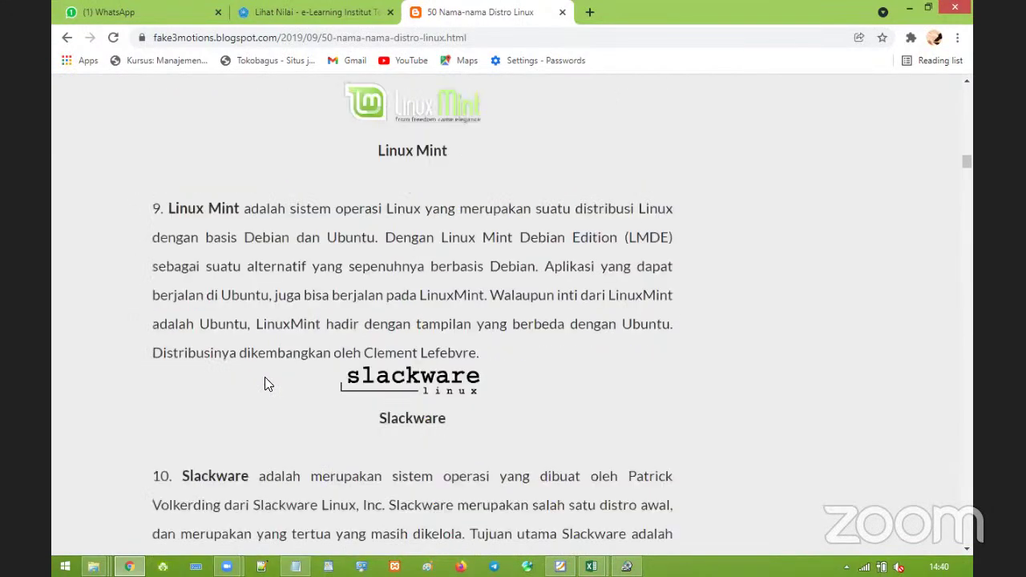
scroll(267, 384, down, 4)
scroll(267, 384, down, 2)
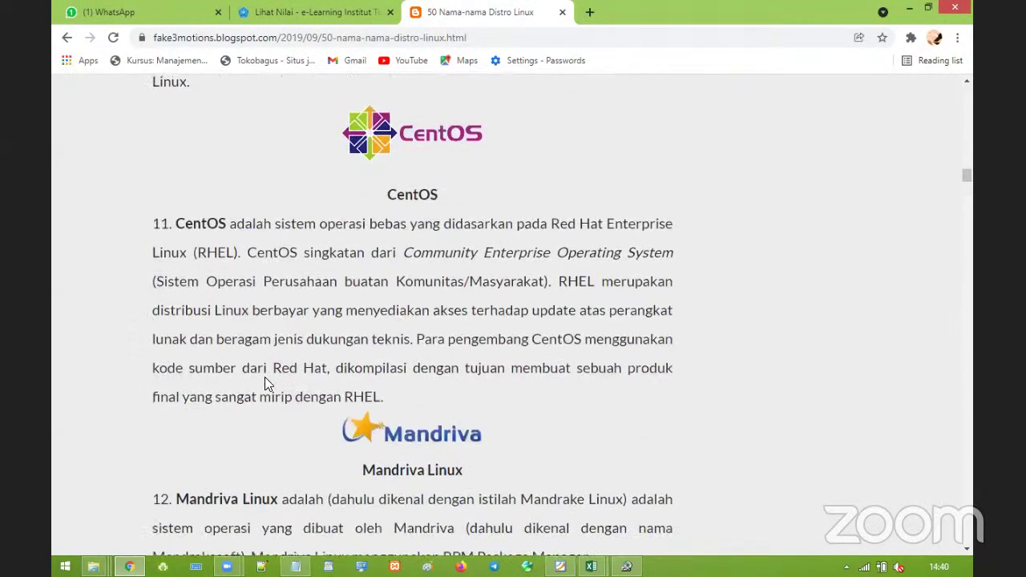
scroll(267, 384, down, 3)
scroll(267, 384, down, 2)
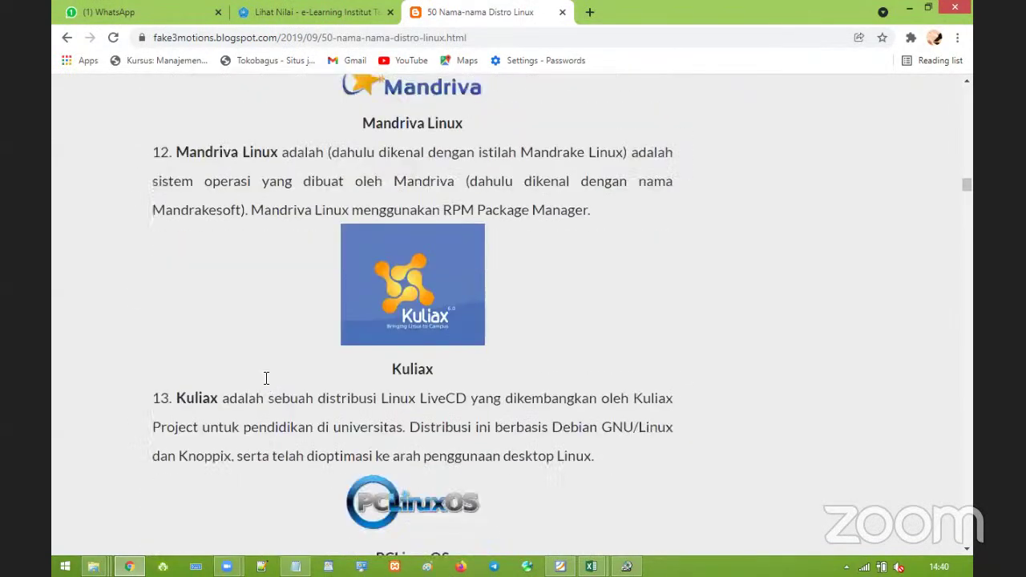
scroll(266, 383, down, 3)
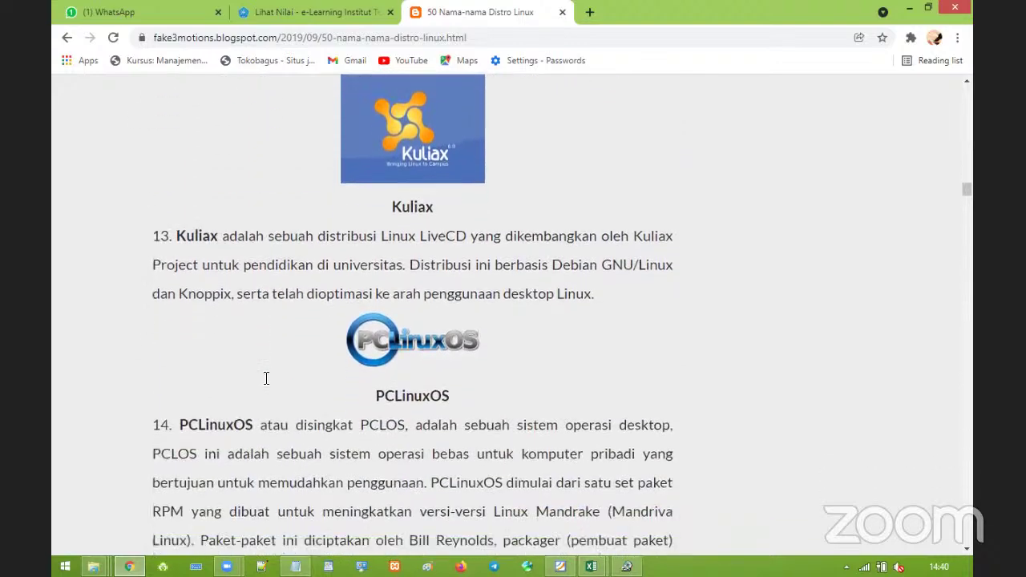
- Read the blog article's distro descriptions from PCLinuxOS through Gentoo, Sabayon, Puppy Linux and Zenwalk to Back Track and Manjaro
scroll(265, 383, down, 2)
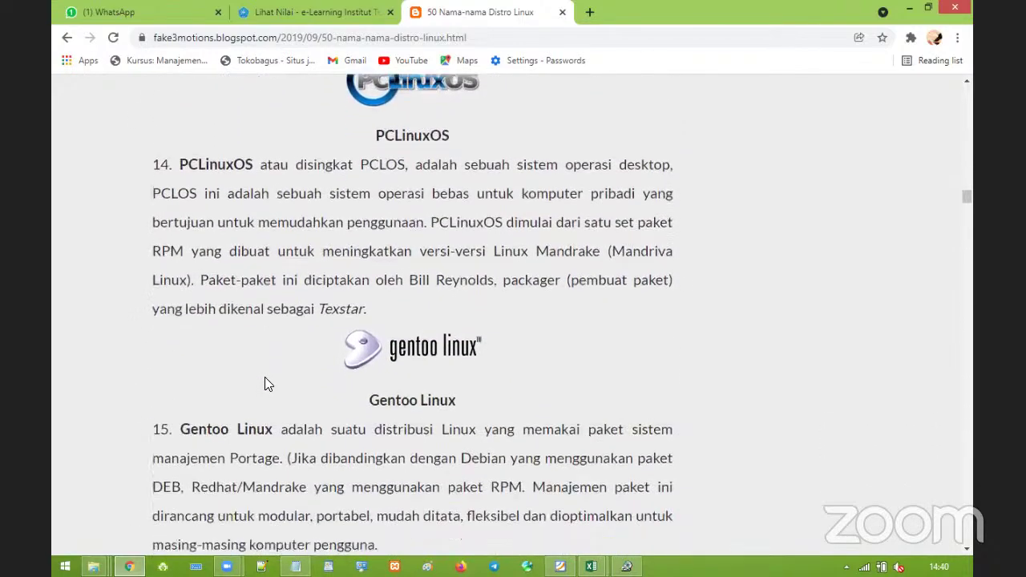
scroll(268, 384, down, 2)
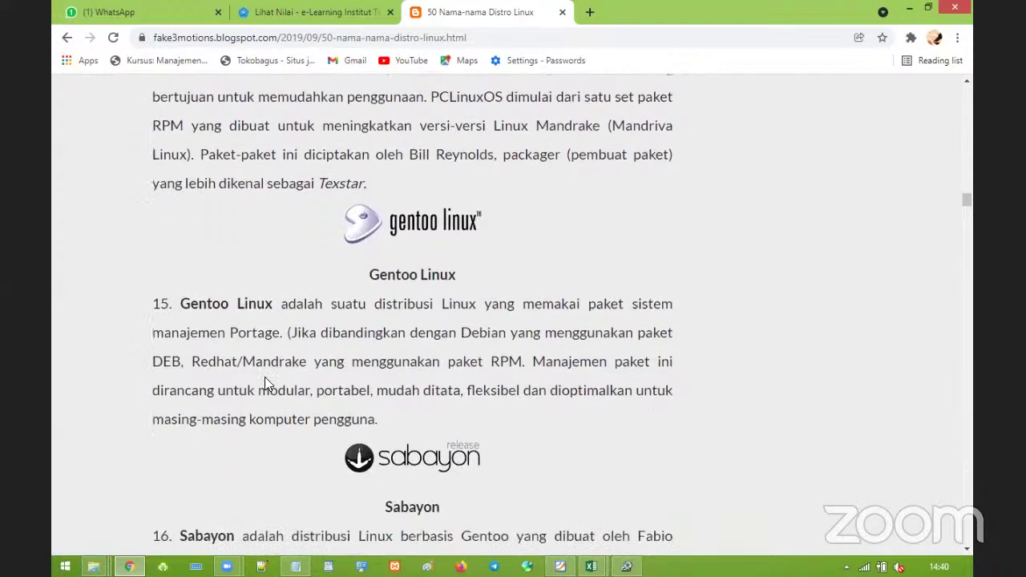
scroll(268, 383, down, 3)
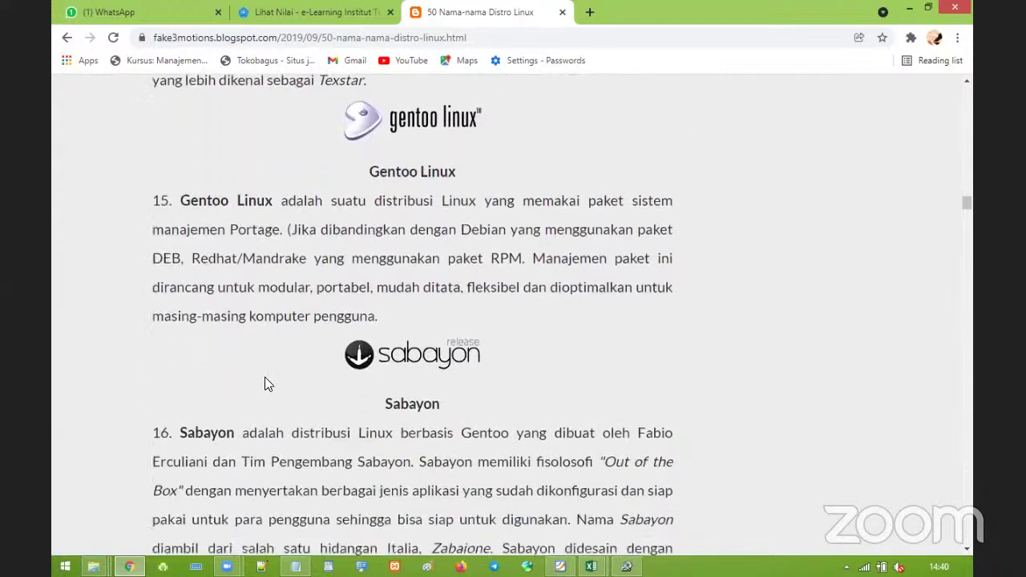
scroll(266, 379, down, 2)
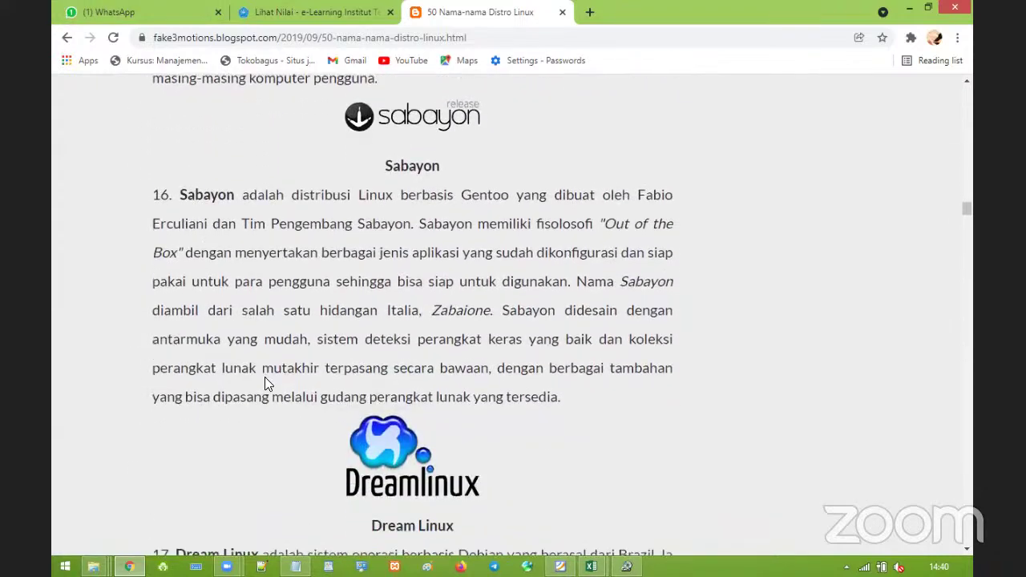
scroll(267, 384, down, 1)
scroll(266, 381, down, 2)
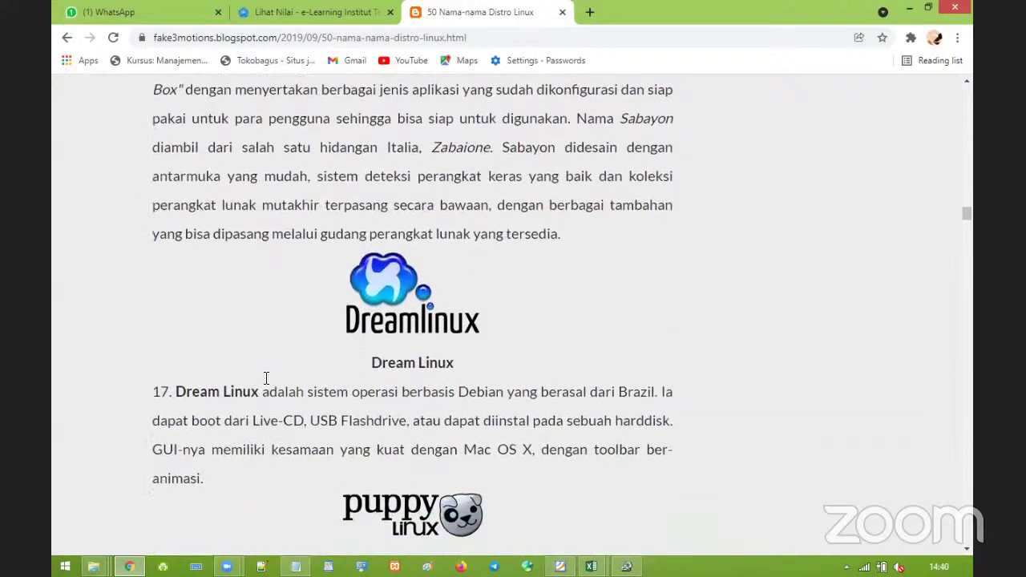
scroll(267, 382, down, 1)
scroll(266, 378, down, 1)
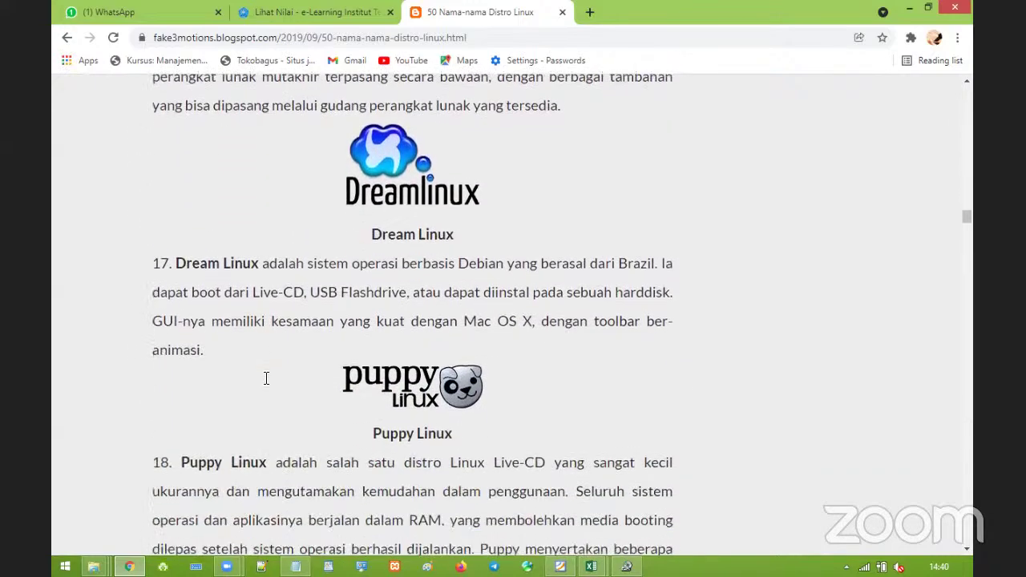
scroll(266, 378, down, 1)
scroll(266, 381, down, 5)
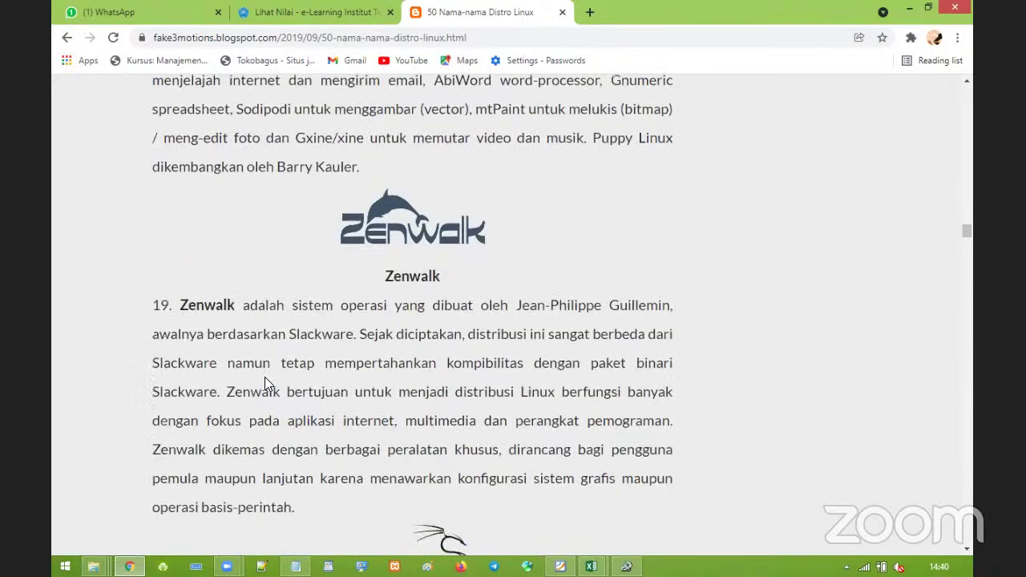
scroll(266, 380, down, 3)
scroll(266, 378, down, 5)
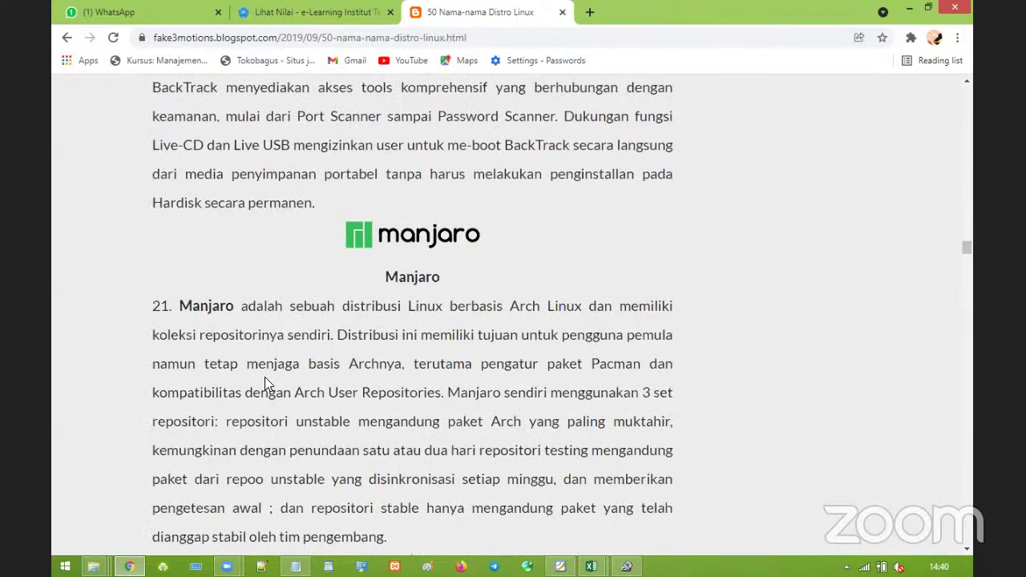
scroll(264, 382, up, 1)
scroll(265, 383, up, 1)
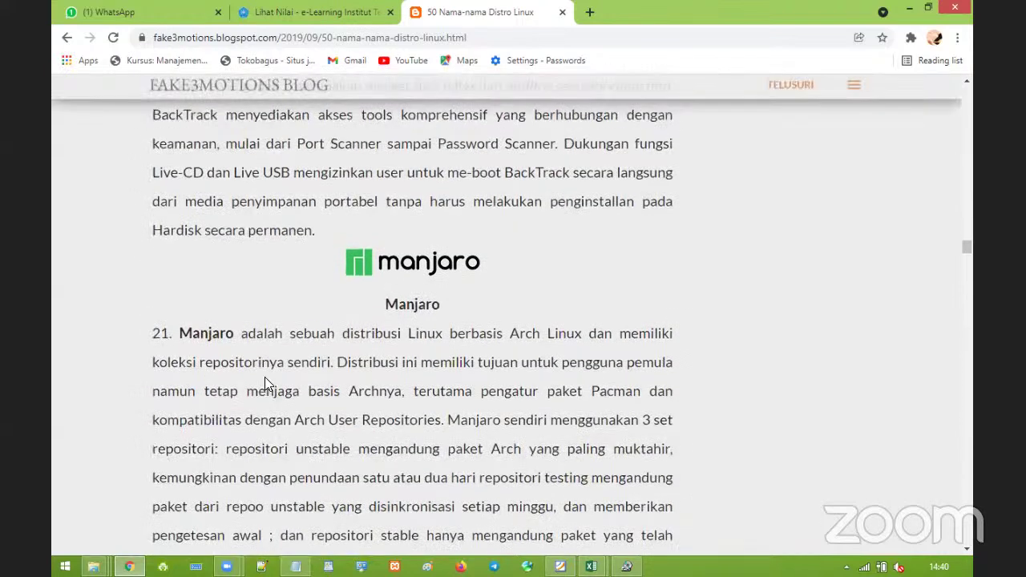
scroll(266, 378, up, 2)
scroll(267, 384, down, 3)
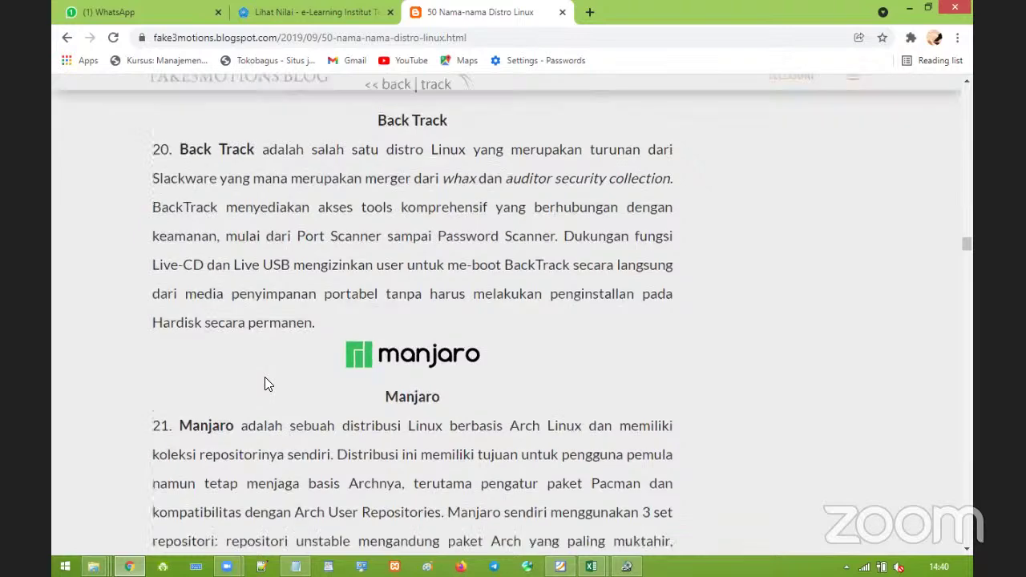
scroll(265, 378, down, 3)
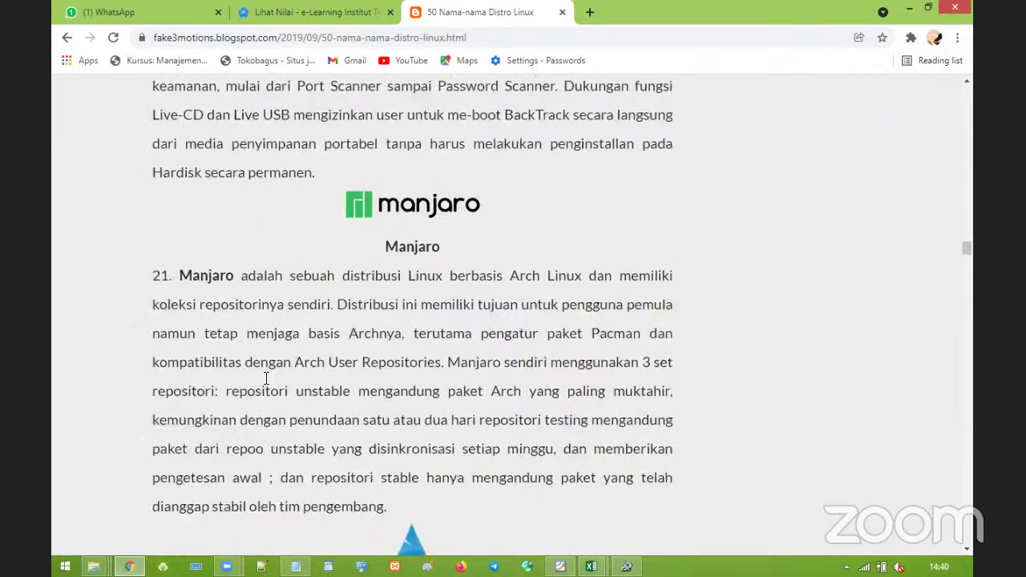
- Continue through the article's distro descriptions from Zorin OS through MX Linux, SteamOS and Kali Linux down to Sparky Linux
scroll(267, 384, down, 5)
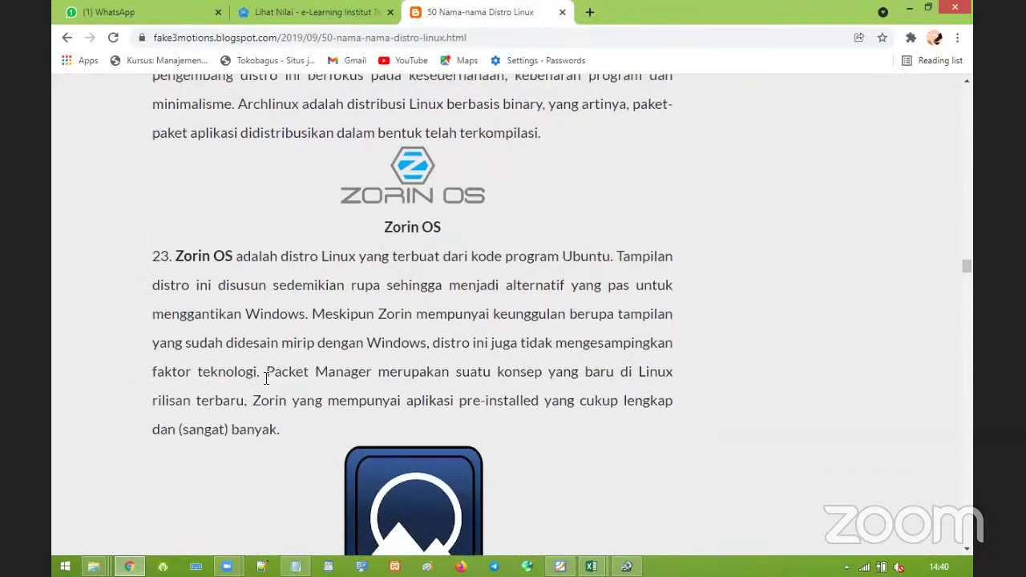
scroll(267, 381, down, 5)
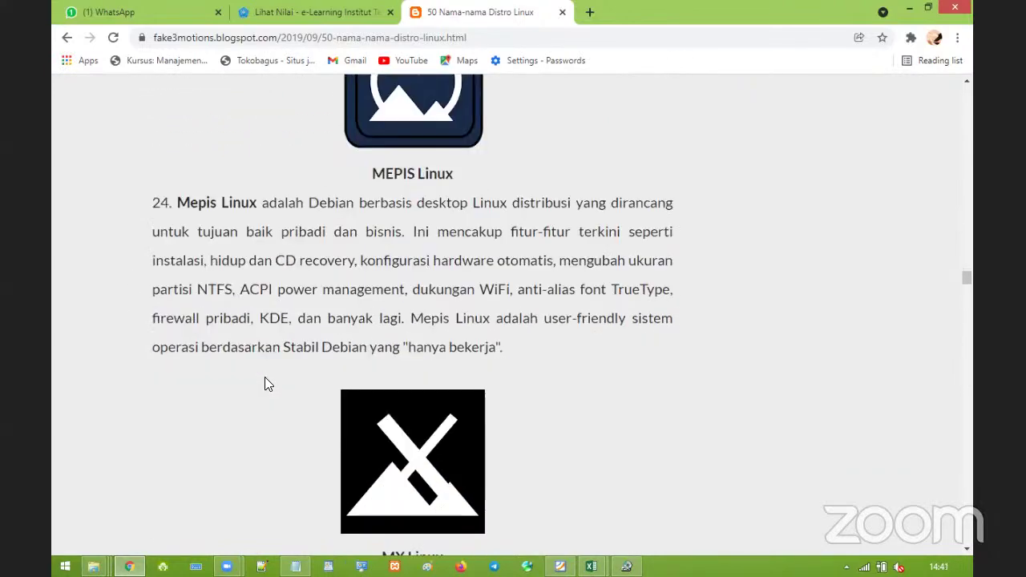
scroll(267, 384, down, 4)
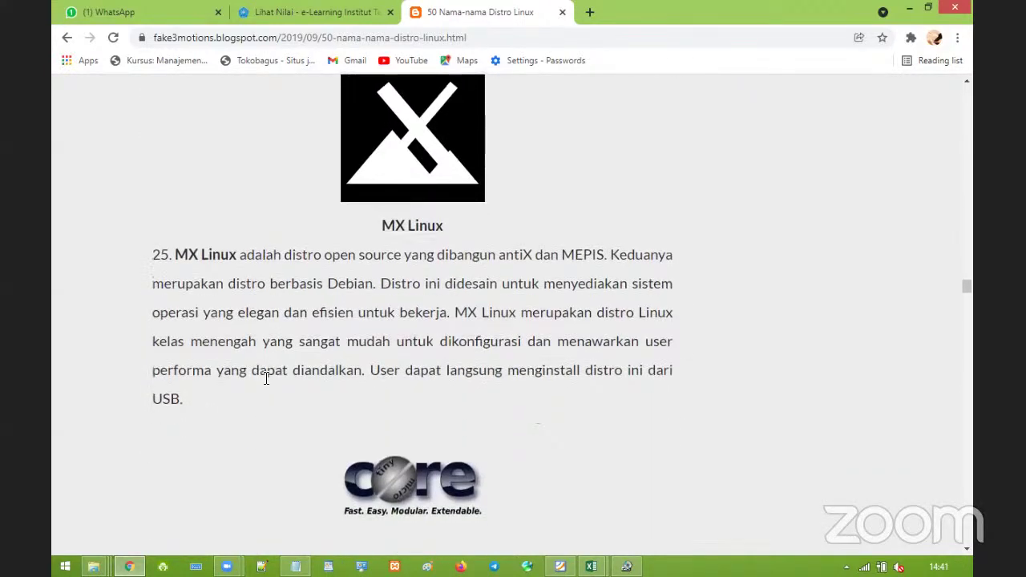
scroll(267, 379, down, 1)
scroll(266, 377, down, 9)
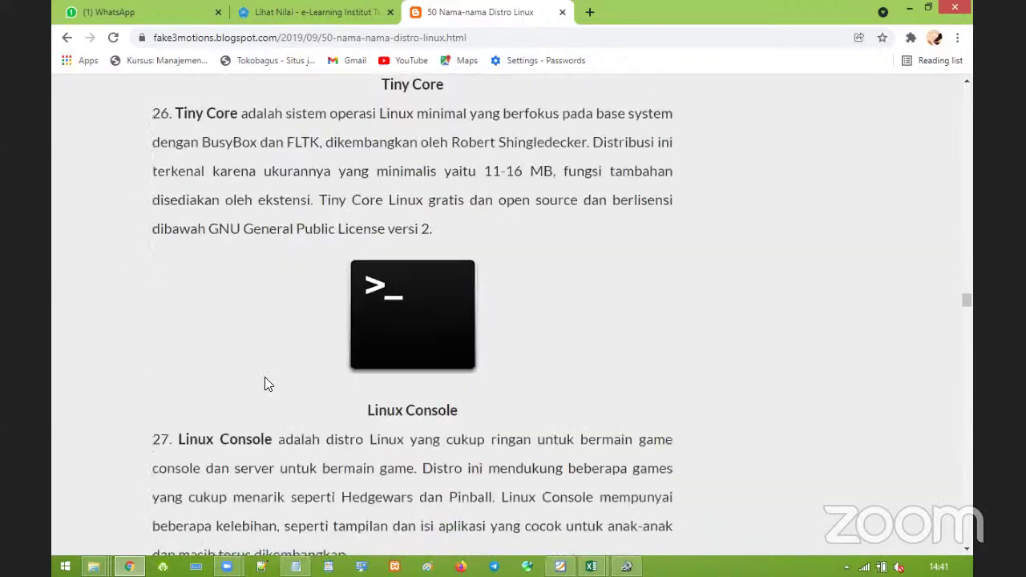
scroll(267, 384, down, 4)
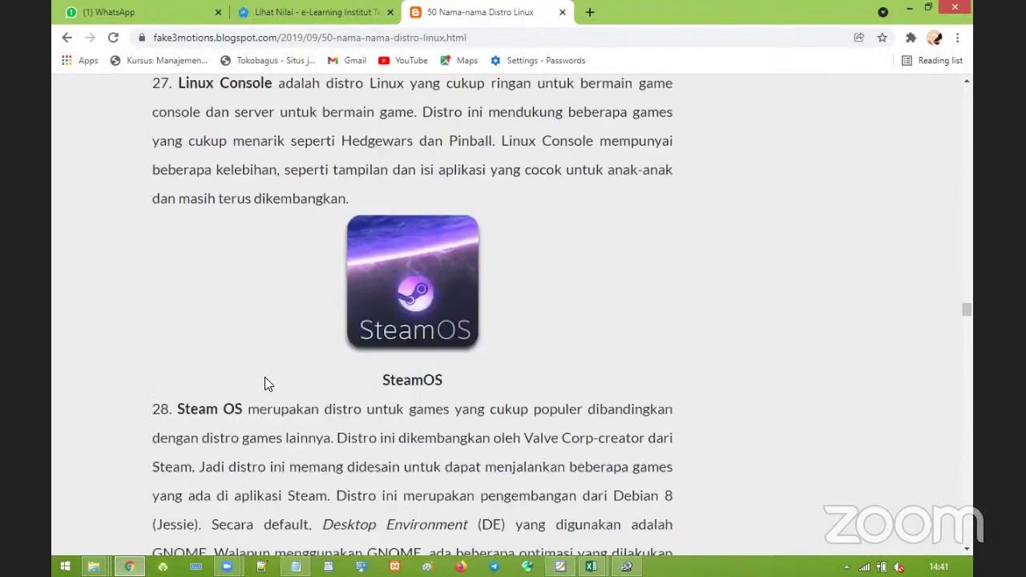
scroll(264, 376, down, 2)
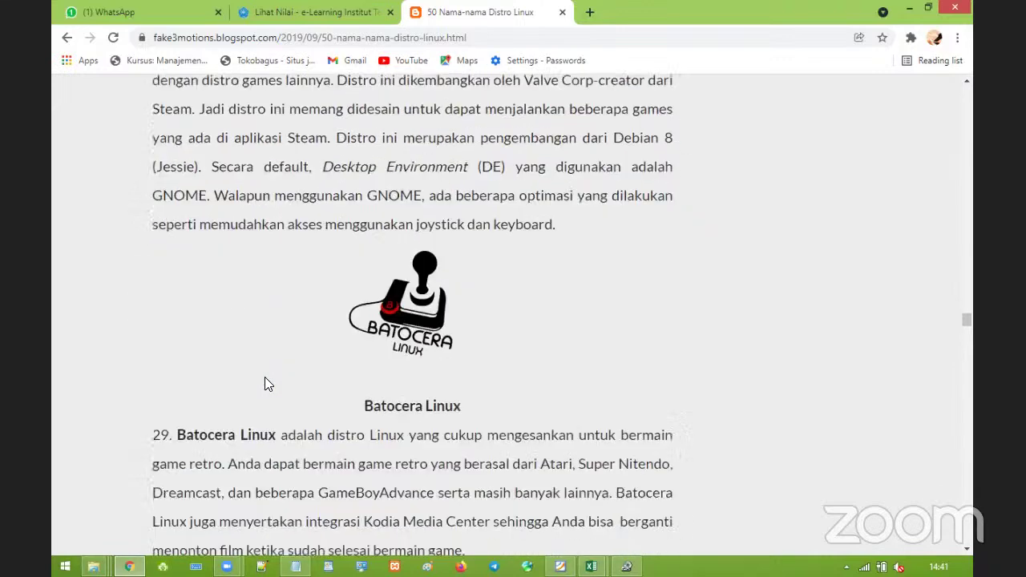
scroll(264, 377, down, 2)
scroll(265, 377, down, 2)
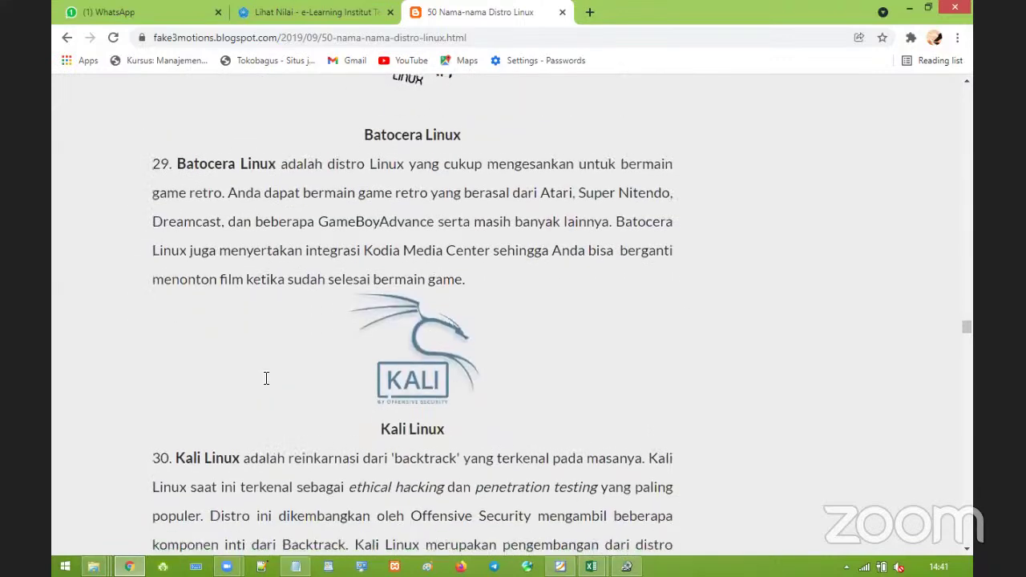
scroll(266, 378, down, 1)
scroll(267, 378, down, 3)
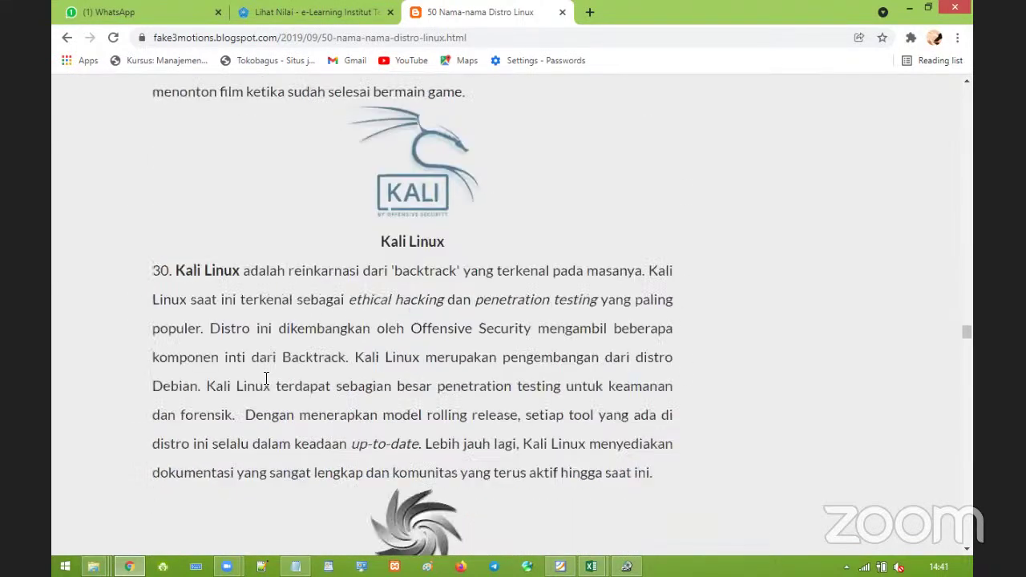
scroll(266, 378, down, 4)
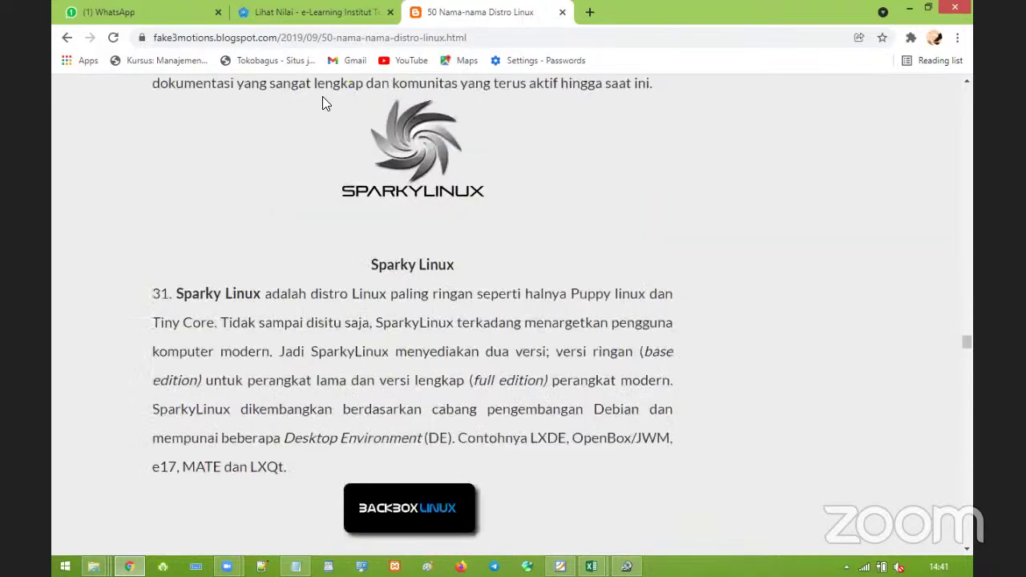
- Send the article's URL, prefixed with "Live :", to the "Informatika A 2021/2022" group in WhatsApp Web and return to the article
click(311, 40)
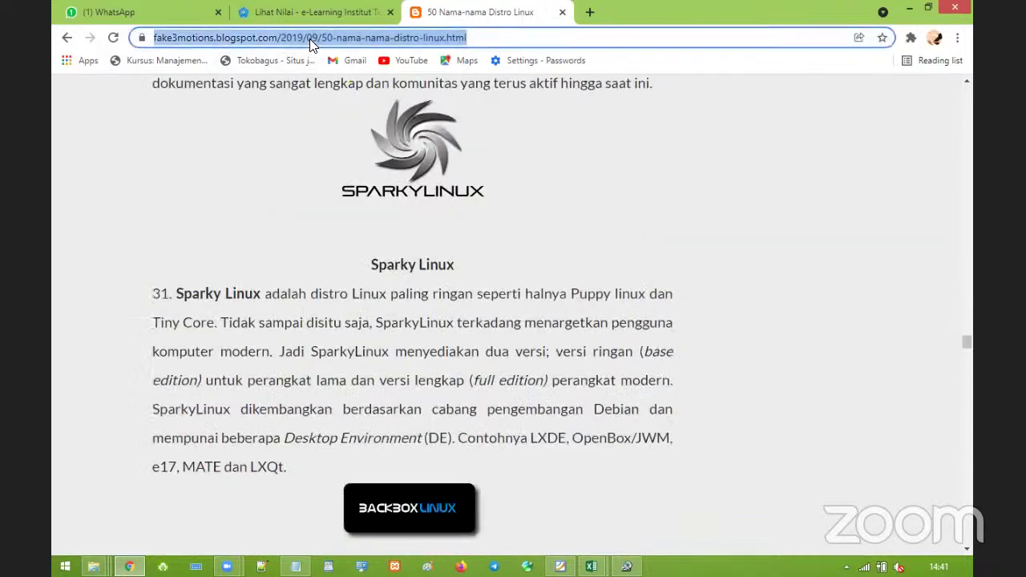
click(149, 9)
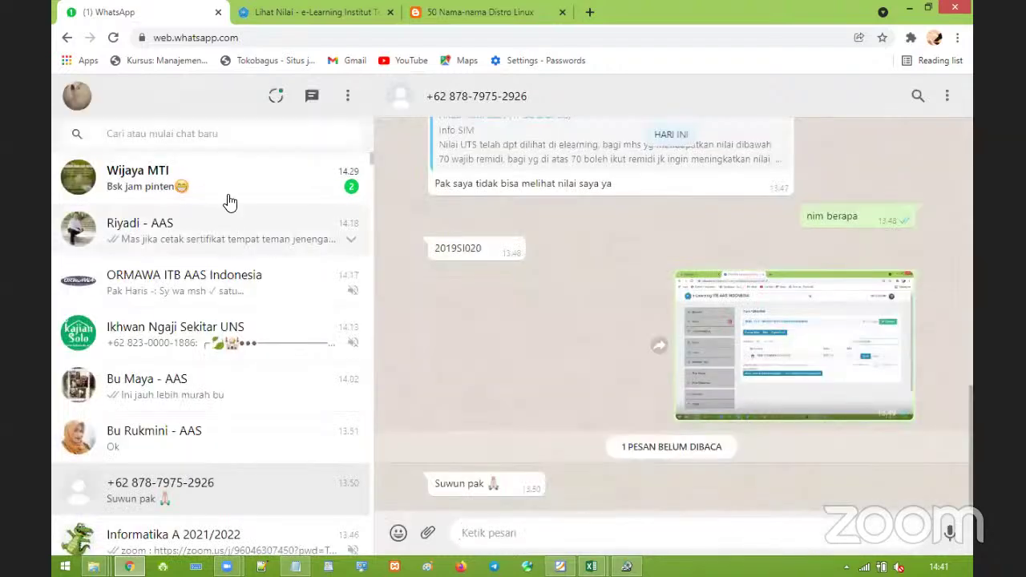
click(199, 536)
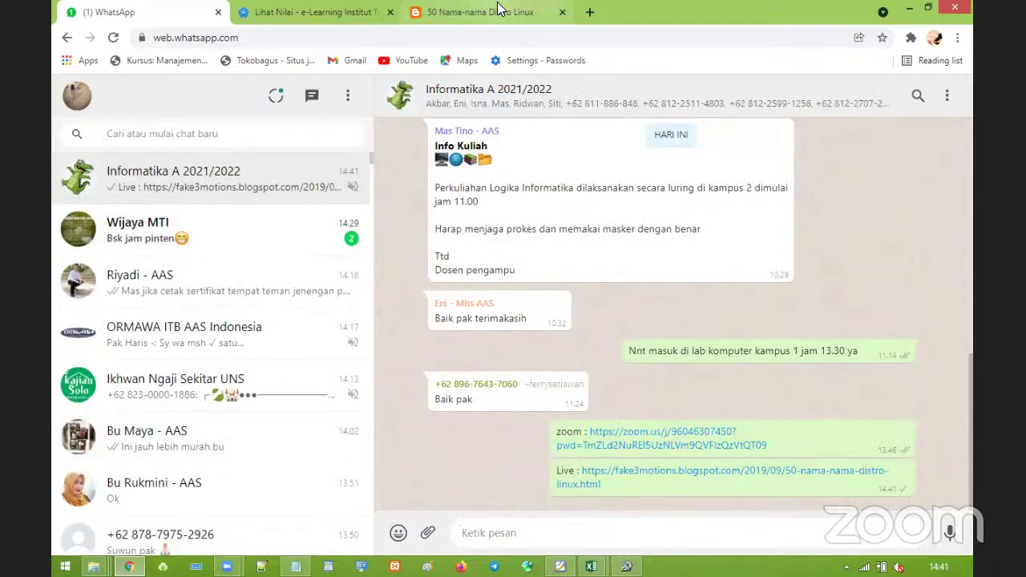
click(451, 10)
click(298, 203)
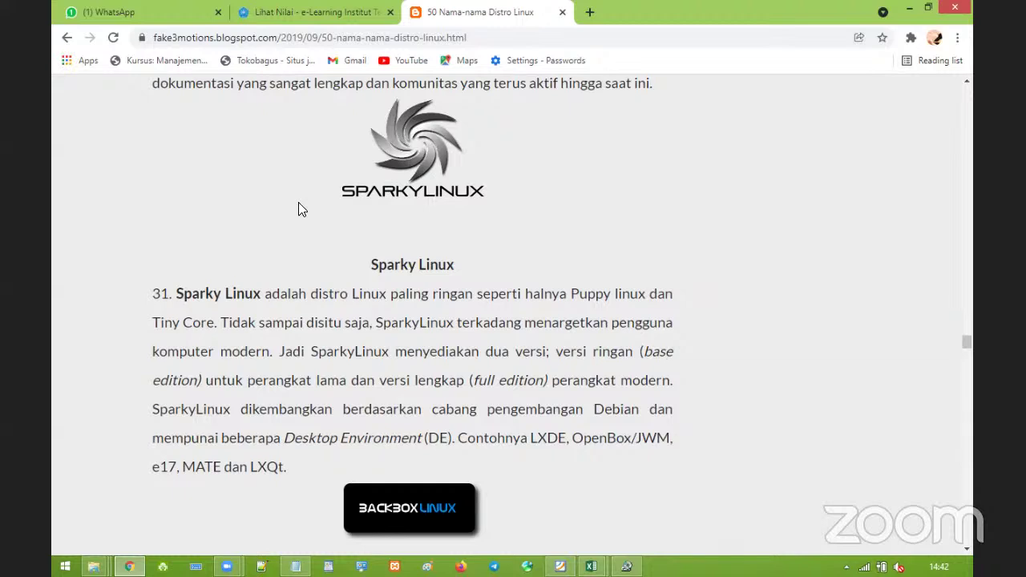
- Switch from the browser back to the OS ITB folder and close BurnCDCC
click(914, 8)
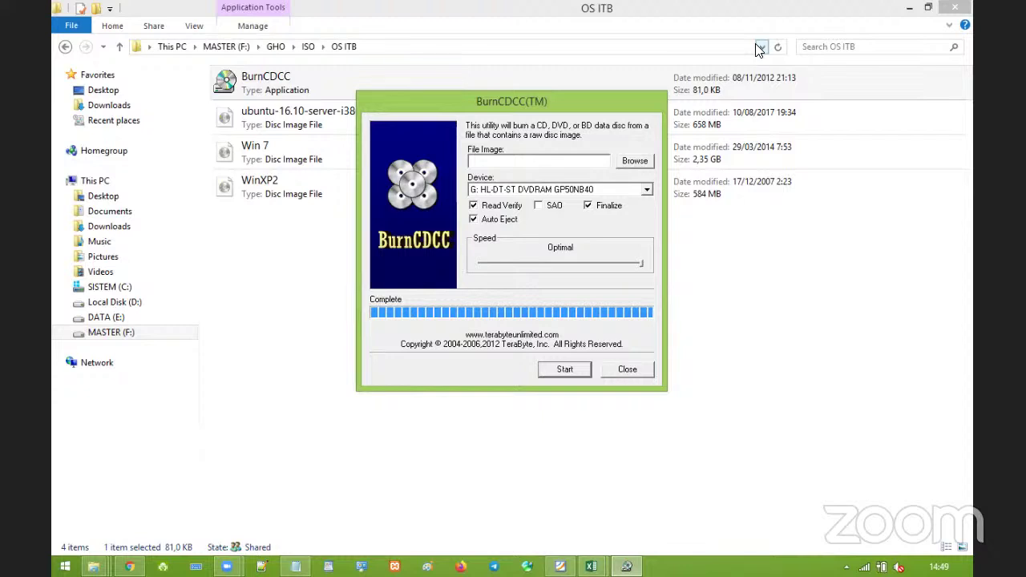
click(626, 373)
- Check the burned files on the WXPVOL_EN disc in DVD RW Drive (G:) and eject the disc
click(121, 180)
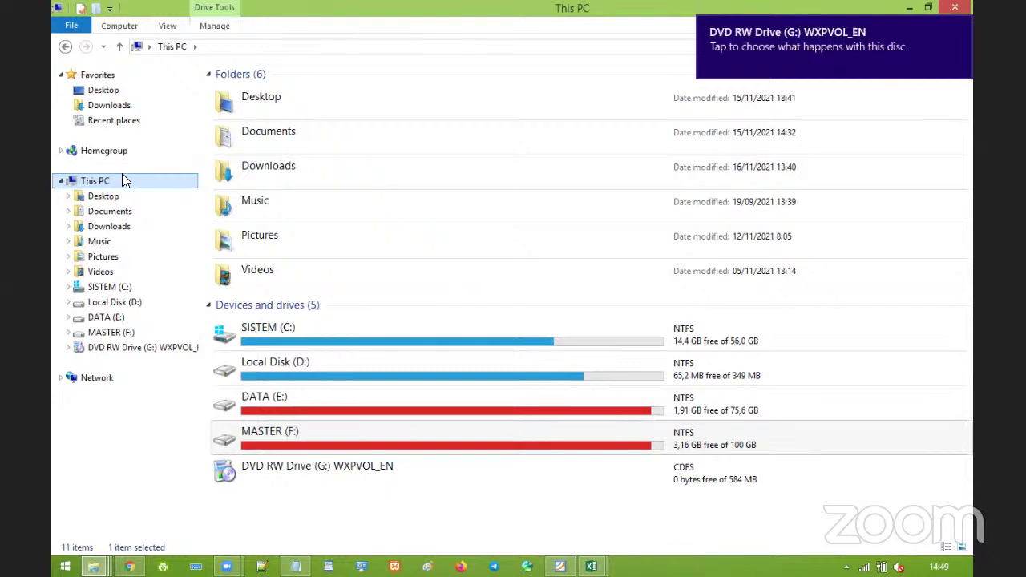
click(110, 350)
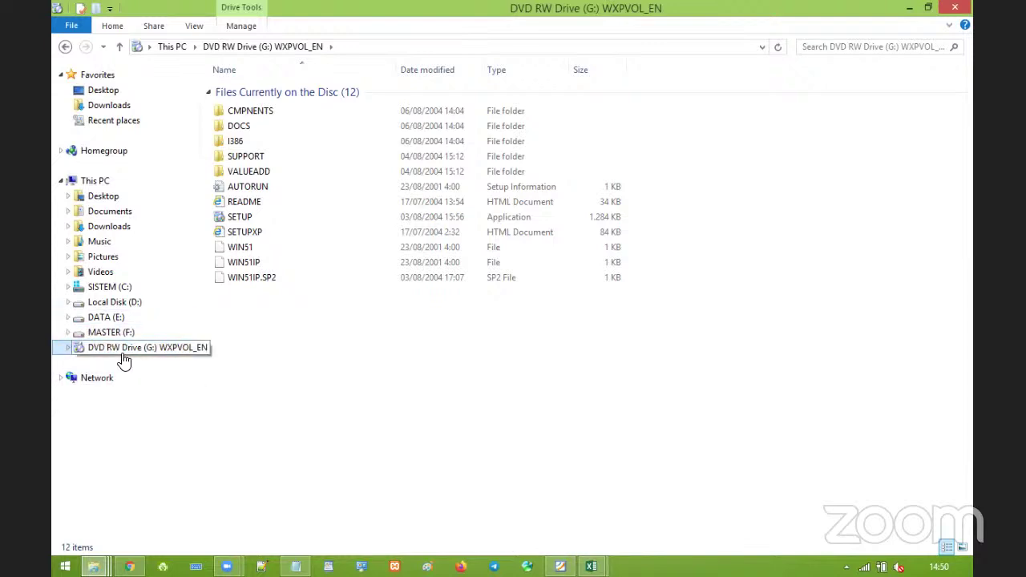
right_click(124, 361)
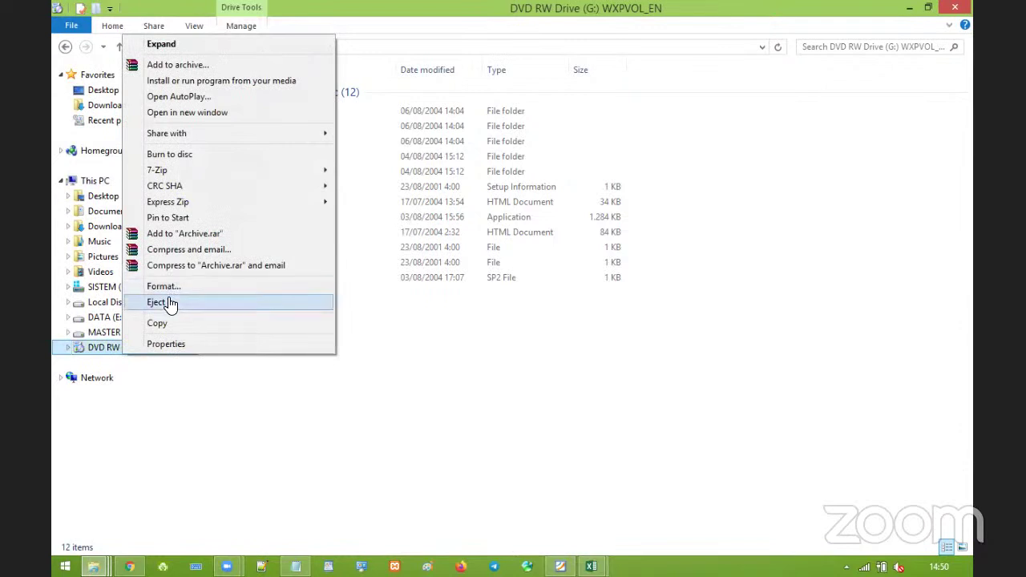
click(168, 302)
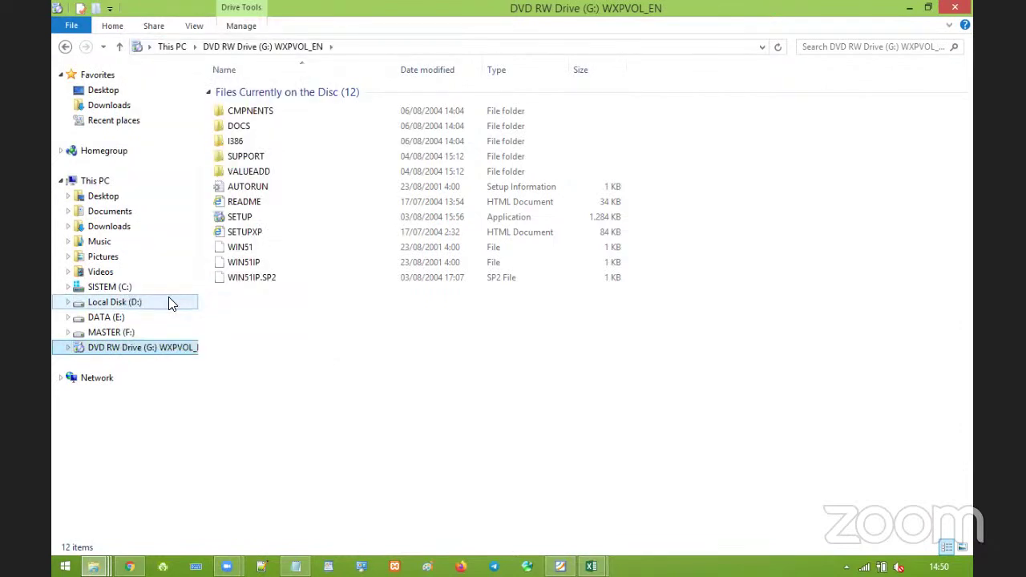